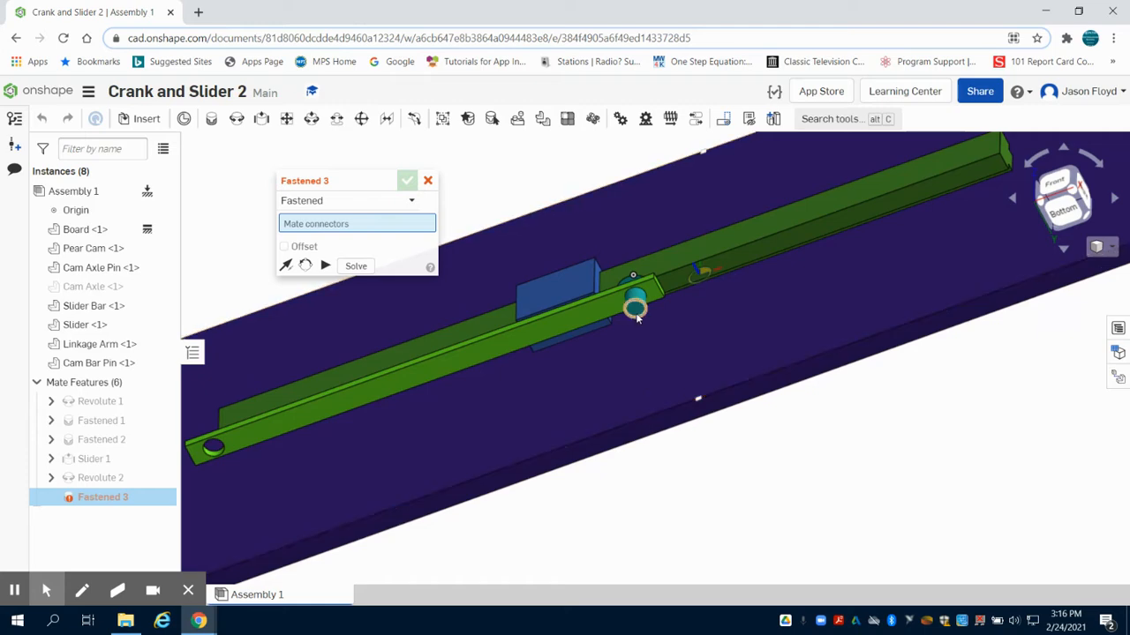
Fasten the shaft end of the Cam Bar Pin into the hole in the Pear Cam's small boss
scroll(635, 311, up, 3)
click(635, 307)
scroll(636, 300, down, 10)
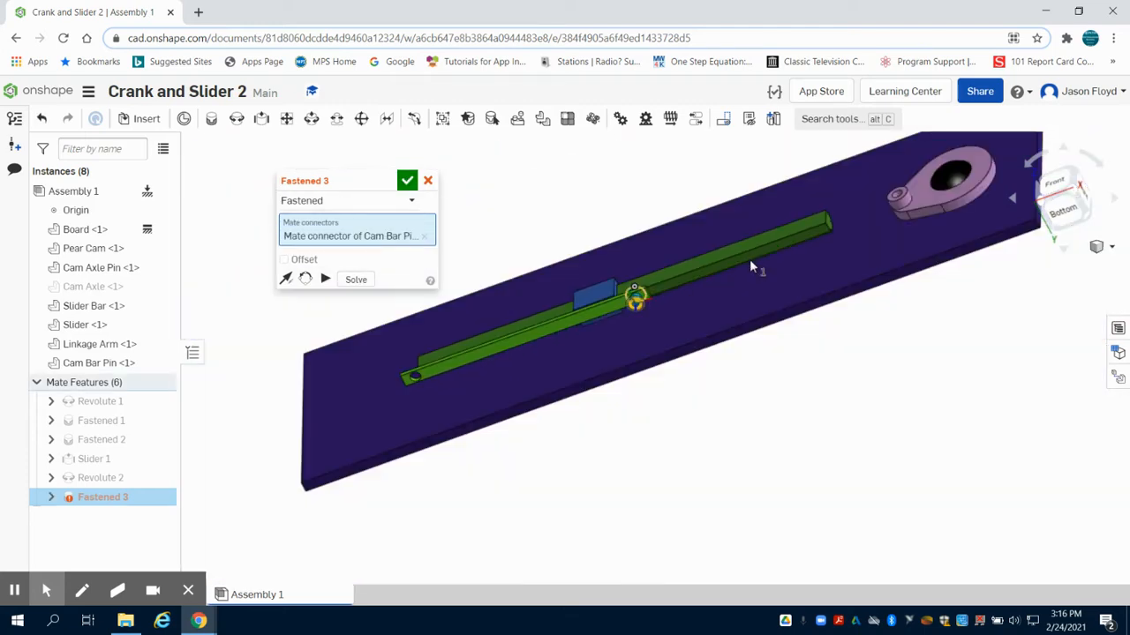
scroll(844, 276, up, 8)
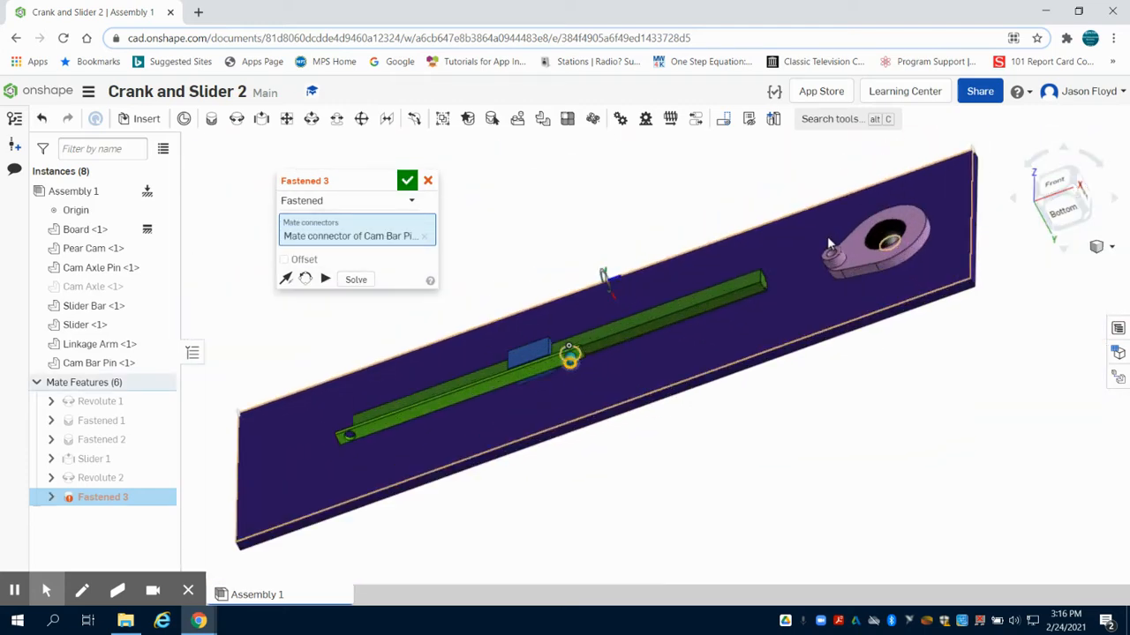
scroll(856, 305, up, 8)
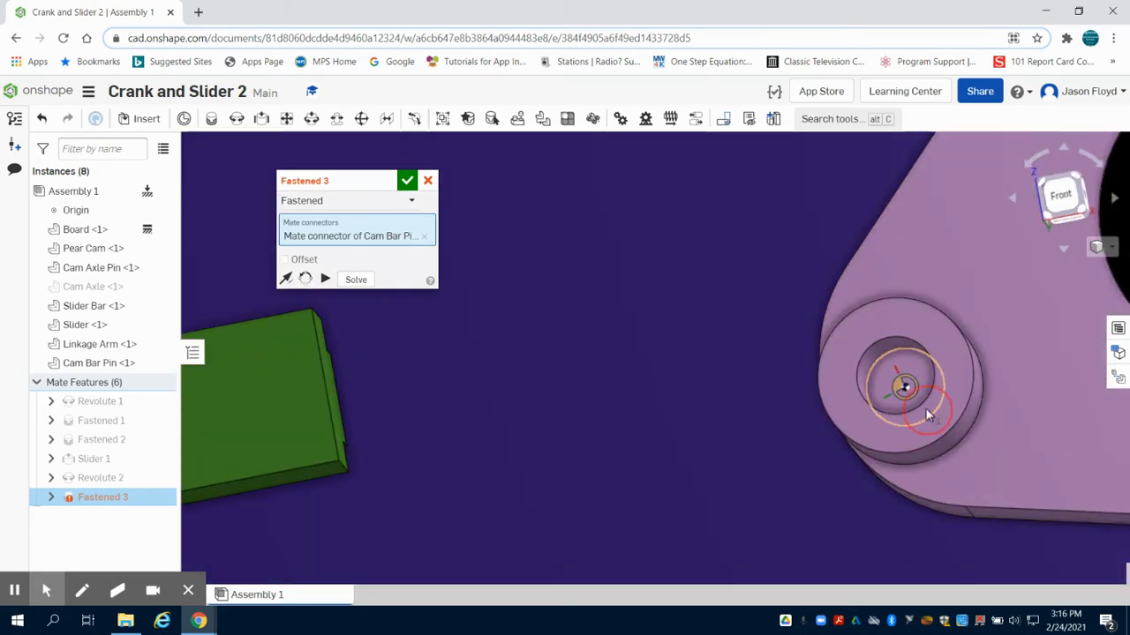
click(927, 413)
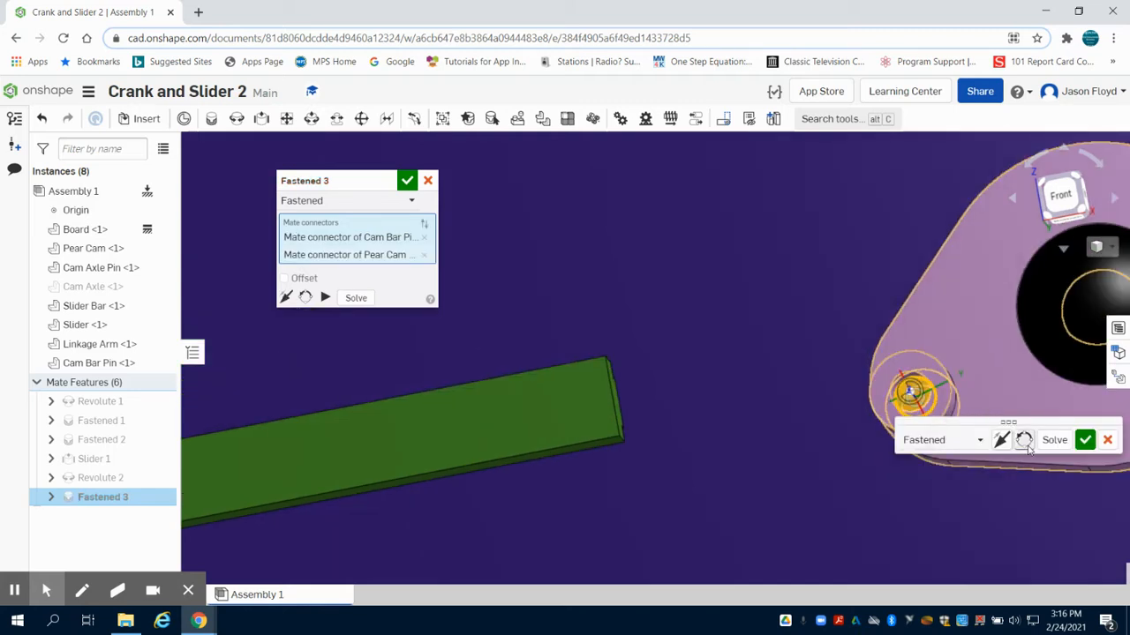
click(1085, 439)
right_drag(1004, 462, 1032, 452)
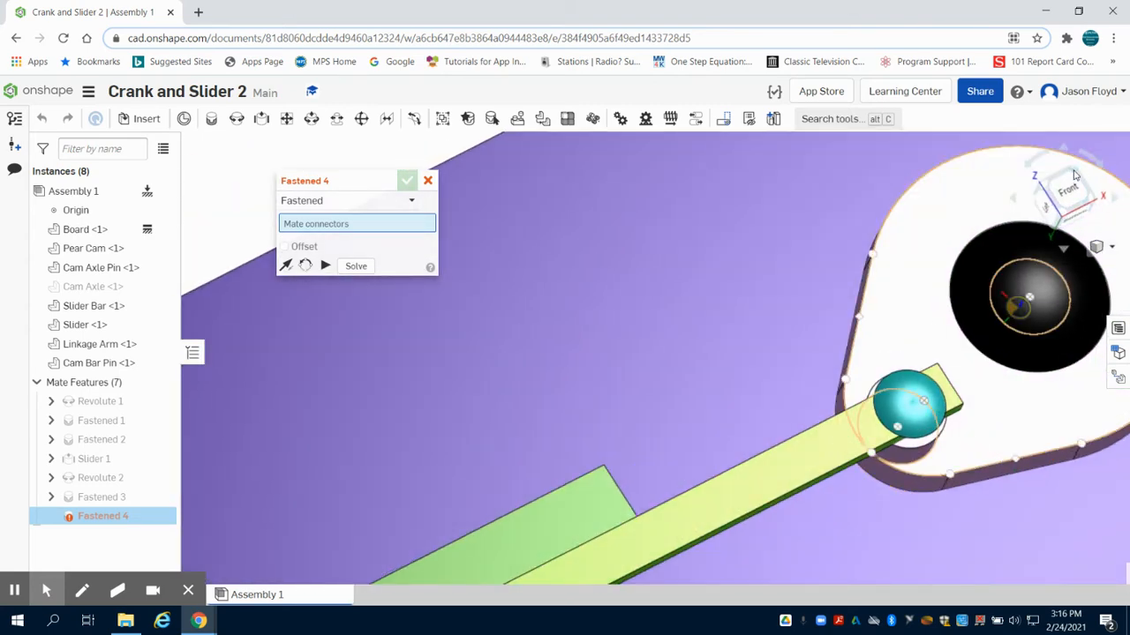
click(1075, 175)
click(928, 435)
scroll(597, 341, up, 5)
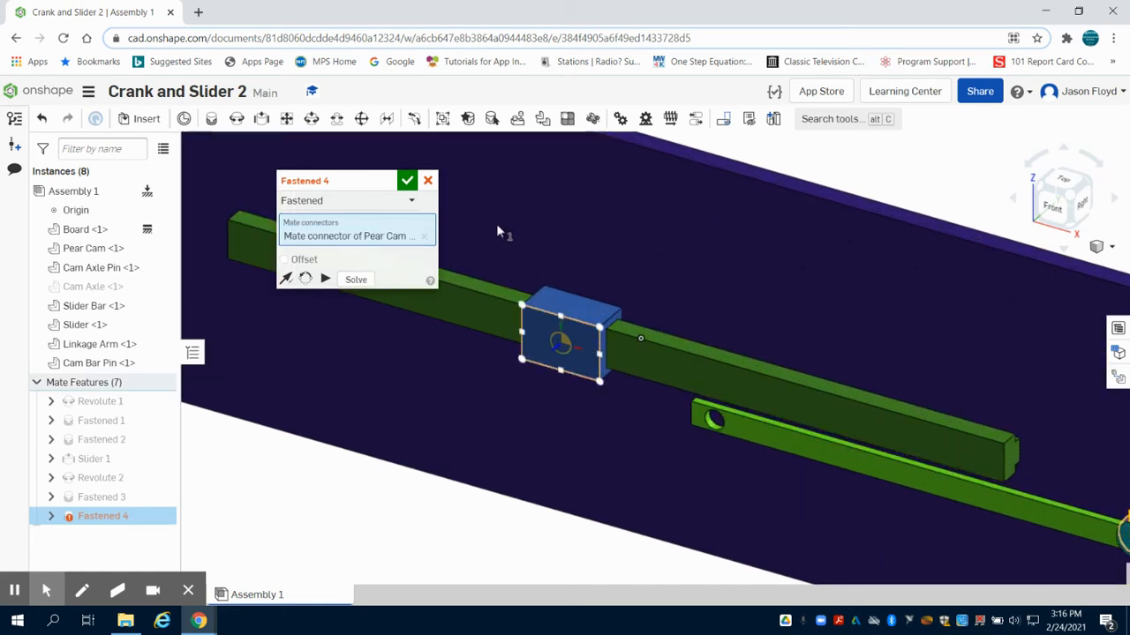
click(427, 180)
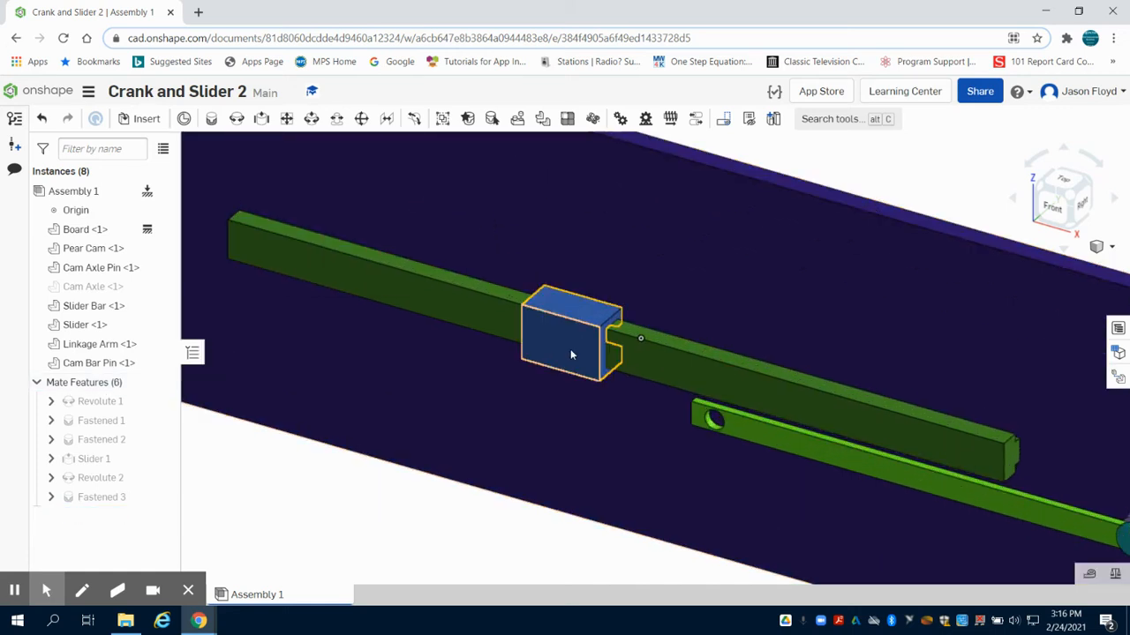
In Part Studio 1, hide the Cam Axle and Cam Bar Pin and show only the Slider in an isometric view
mouse_move(129, 583)
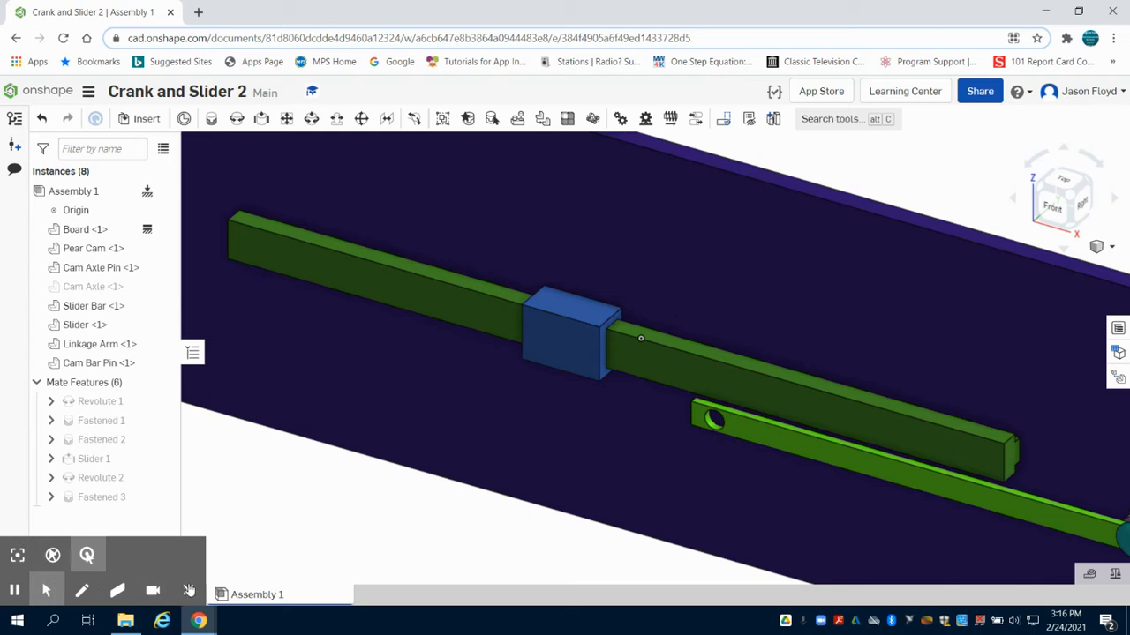
click(188, 591)
click(148, 598)
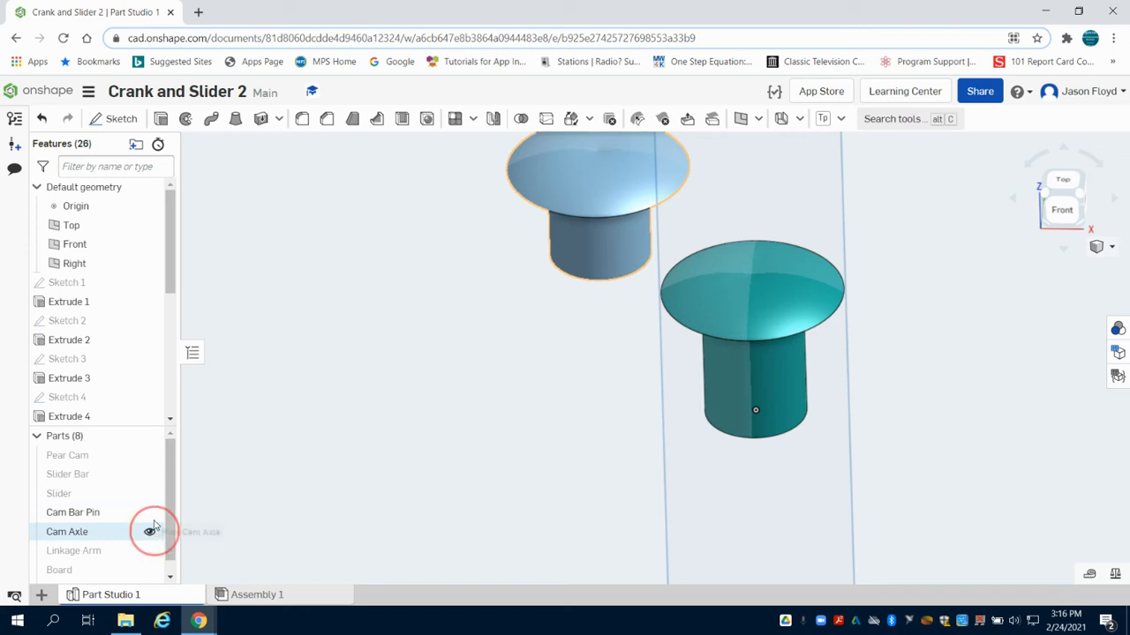
click(152, 531)
click(152, 512)
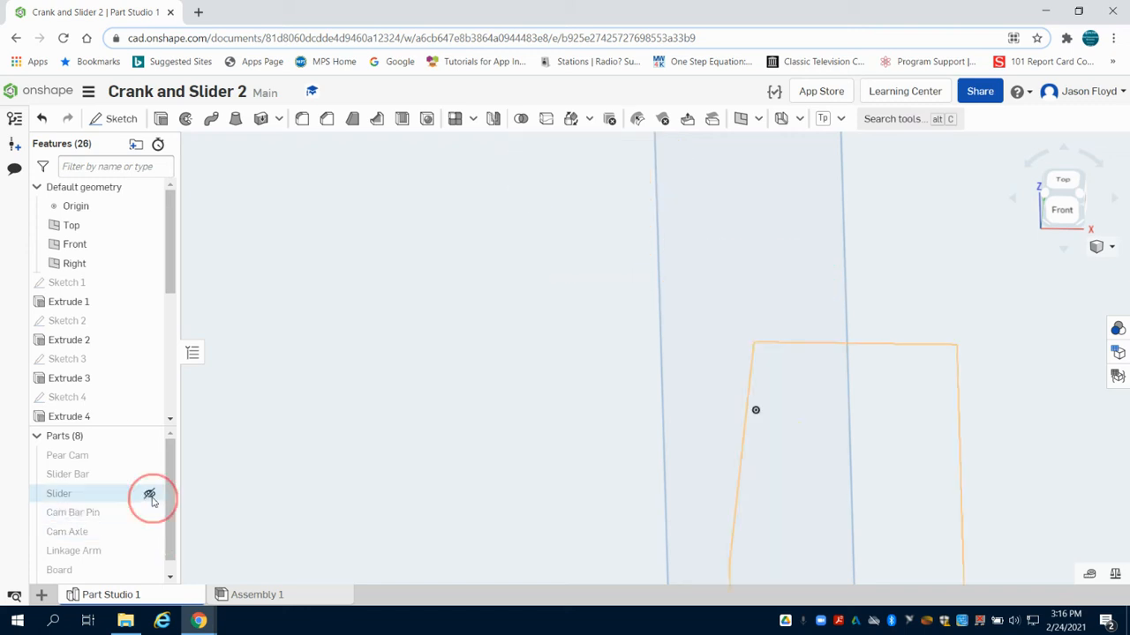
click(150, 496)
scroll(993, 224, down, 3)
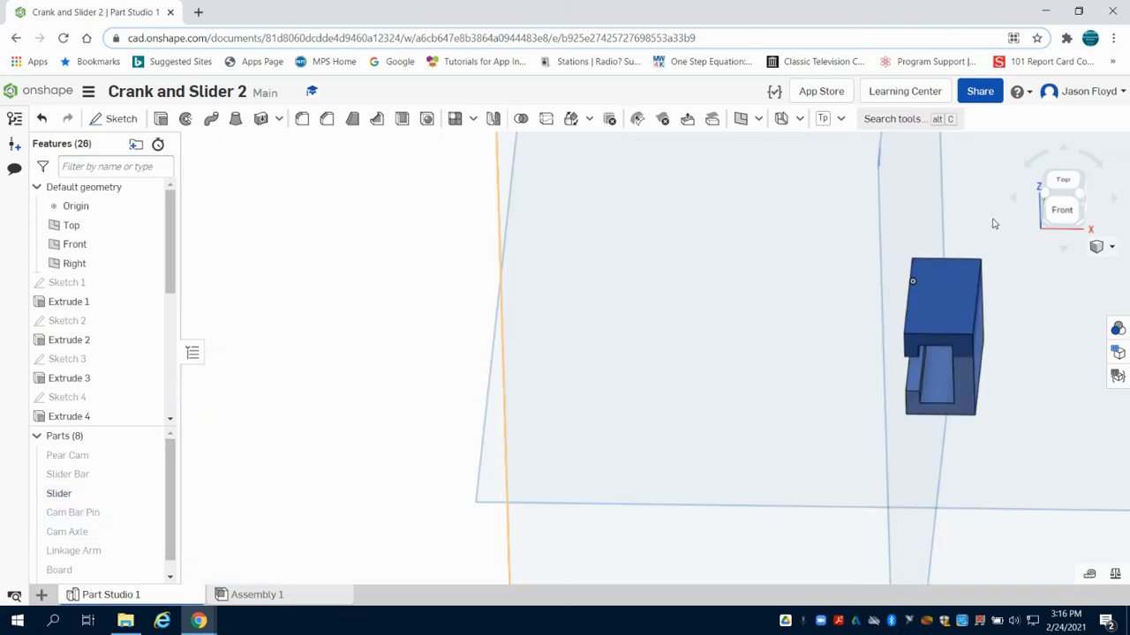
click(1081, 198)
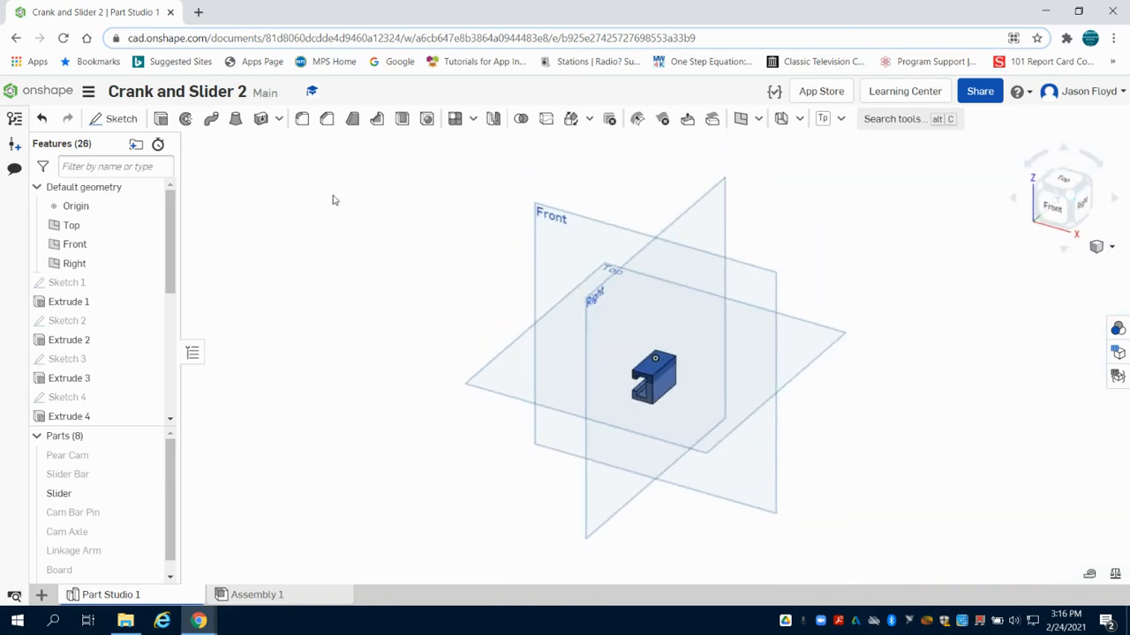
Sketch a 0.25 in diameter circle on the Slider's closed side face, level with the midpoint of its end edge
click(115, 118)
scroll(676, 391, up, 5)
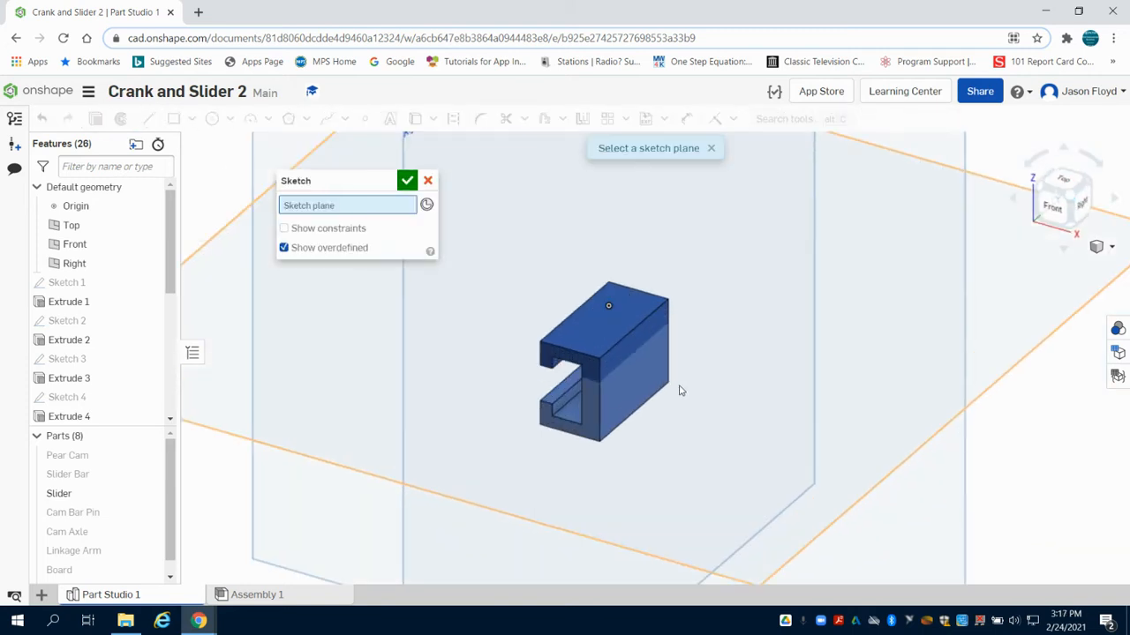
click(604, 371)
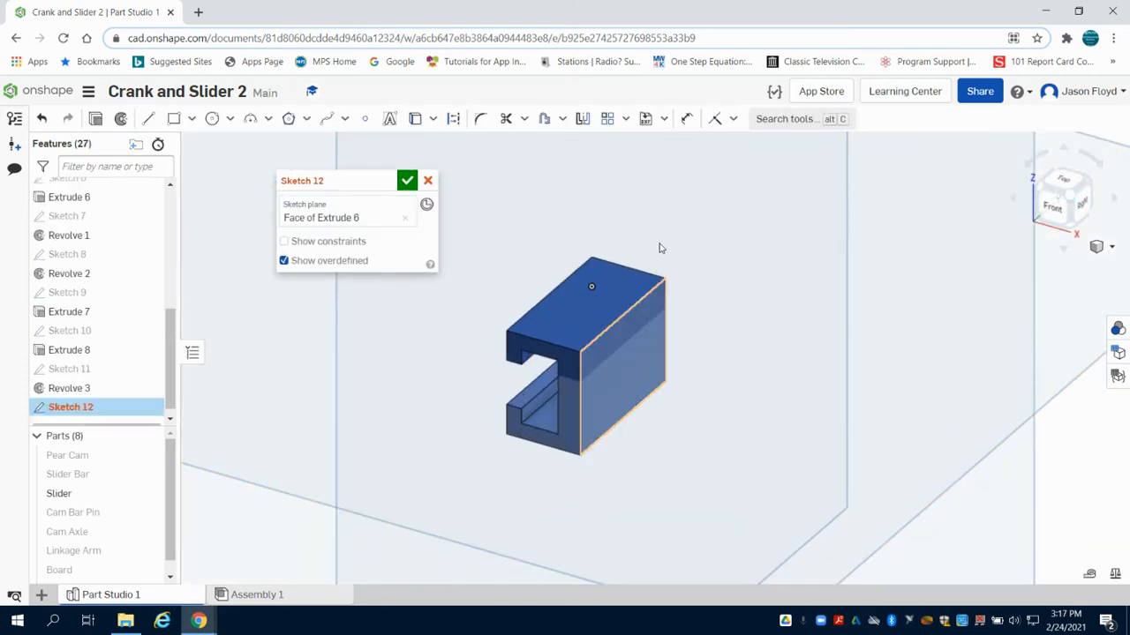
click(1086, 210)
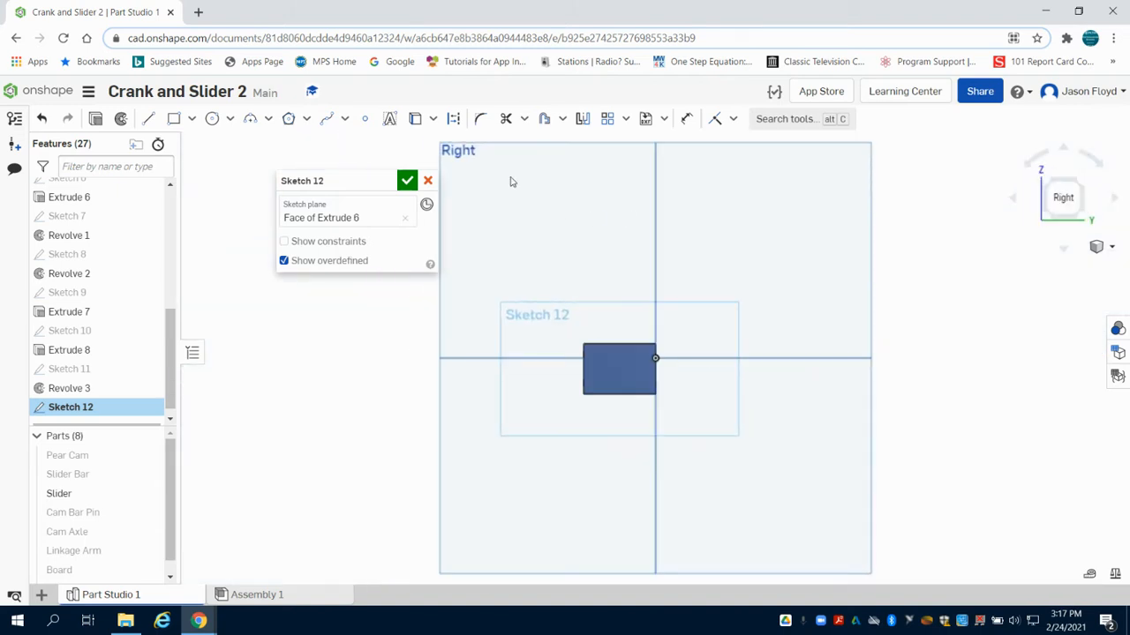
click(213, 119)
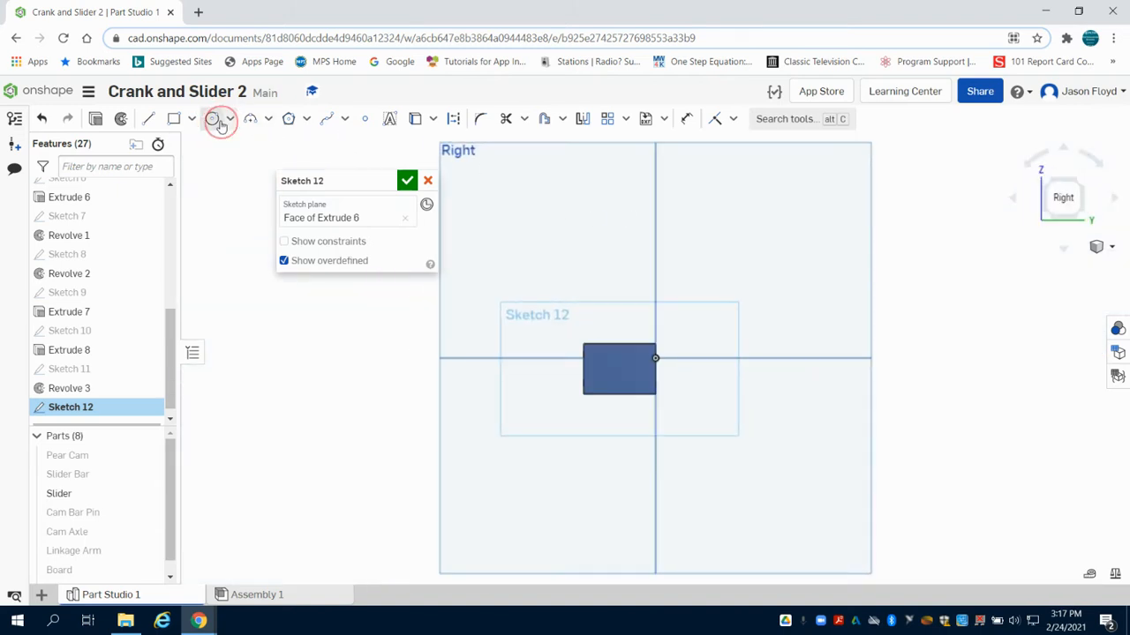
scroll(547, 313, up, 2)
scroll(620, 362, up, 3)
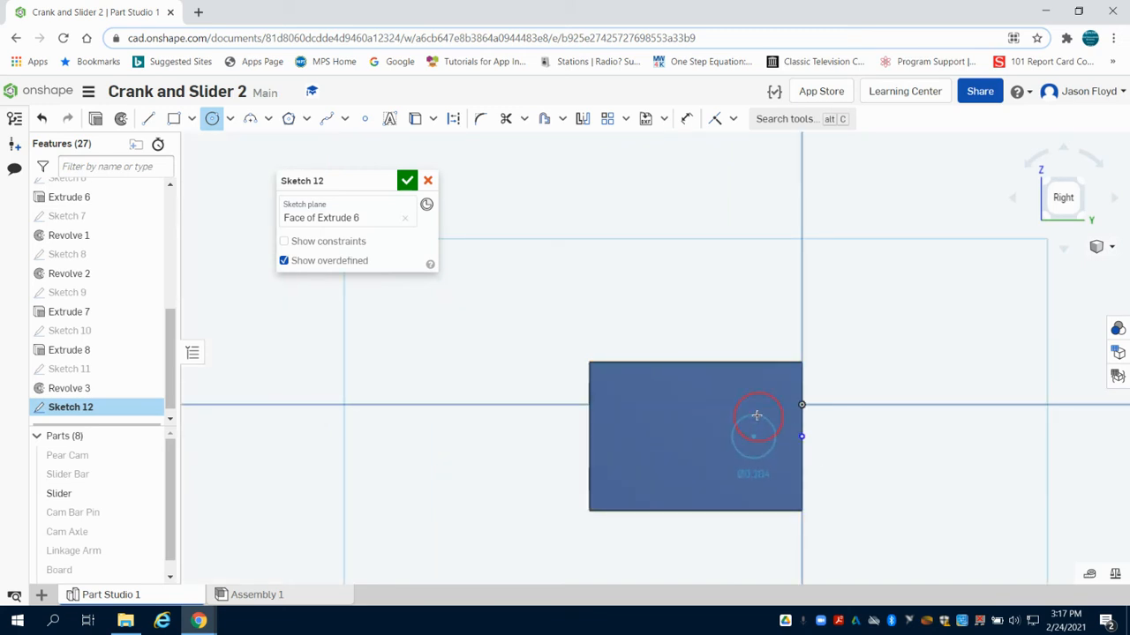
click(756, 415)
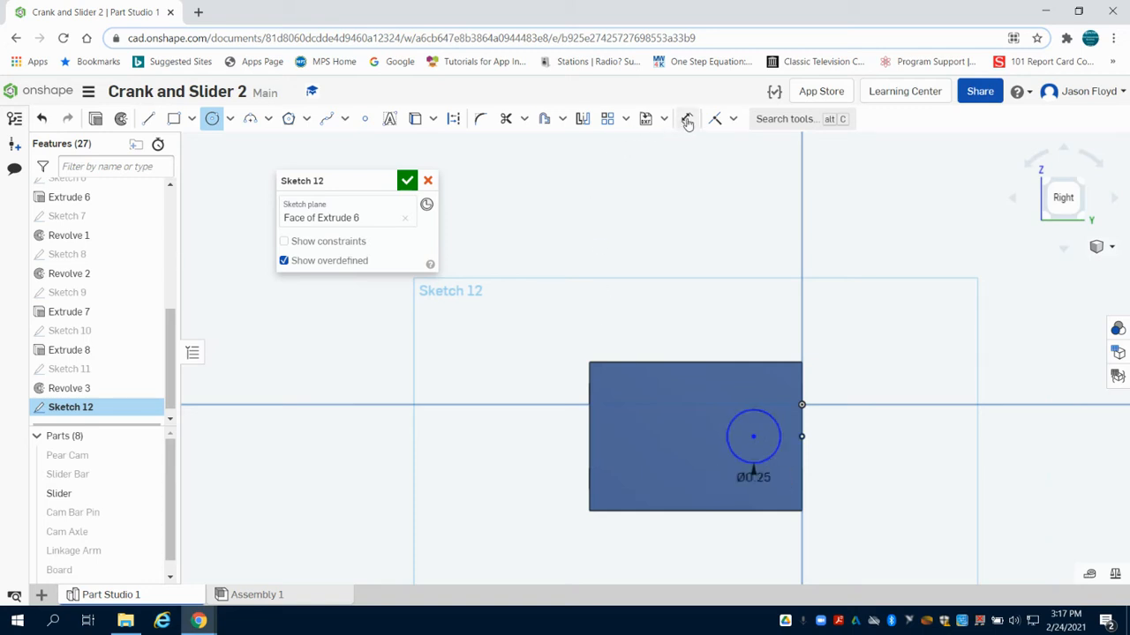
Dimension the circle's center 0.2 in from the nearest vertical edge of the Slider face
click(688, 121)
click(803, 435)
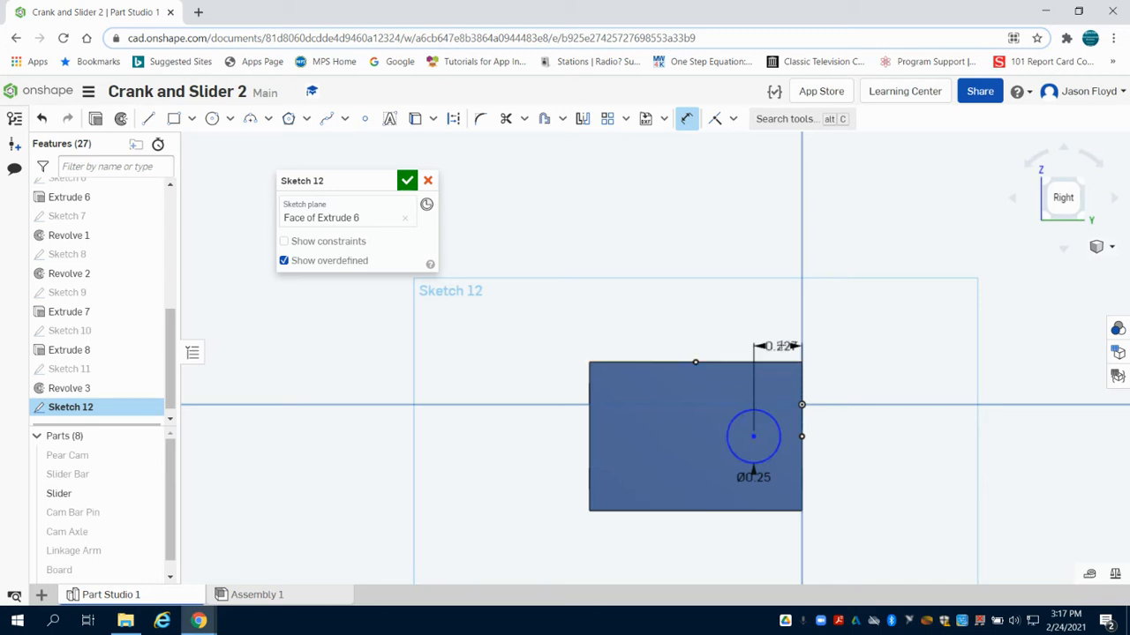
click(781, 344)
text(0.2)
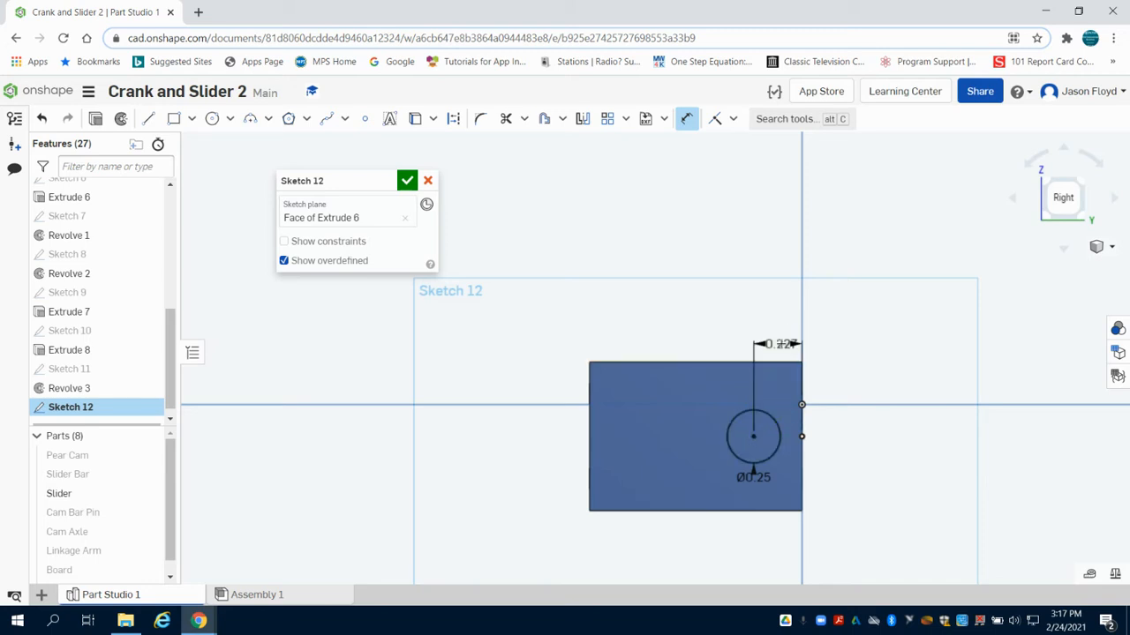
key(Return)
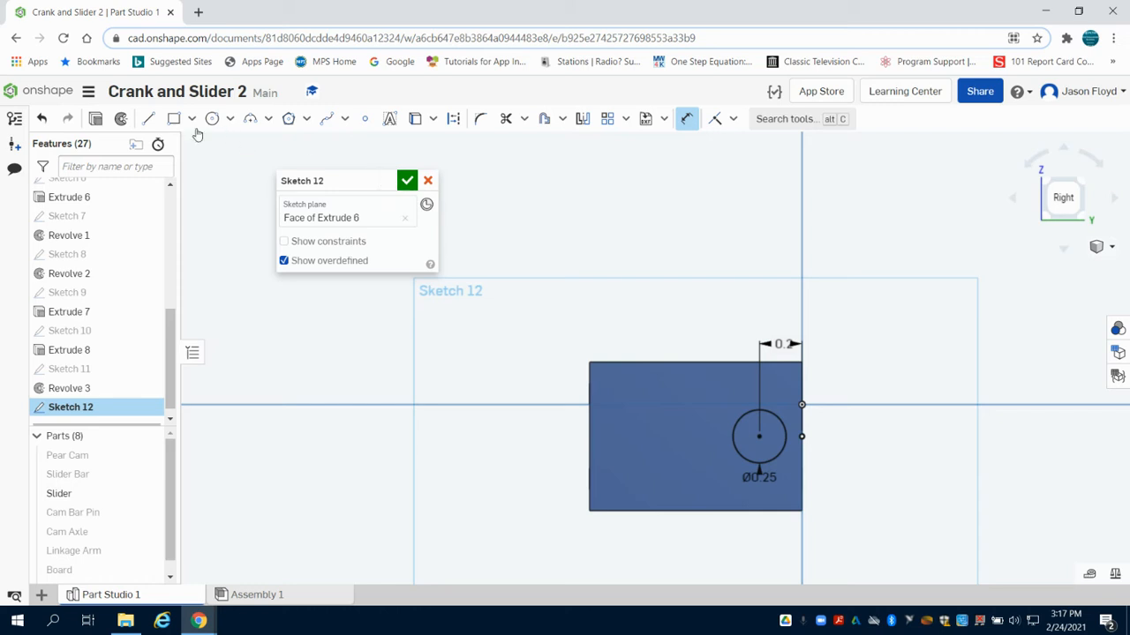
Extrude the circle as a blind 1 in removal to cut a hole through the Slider's side wall
click(97, 122)
key(shift+e)
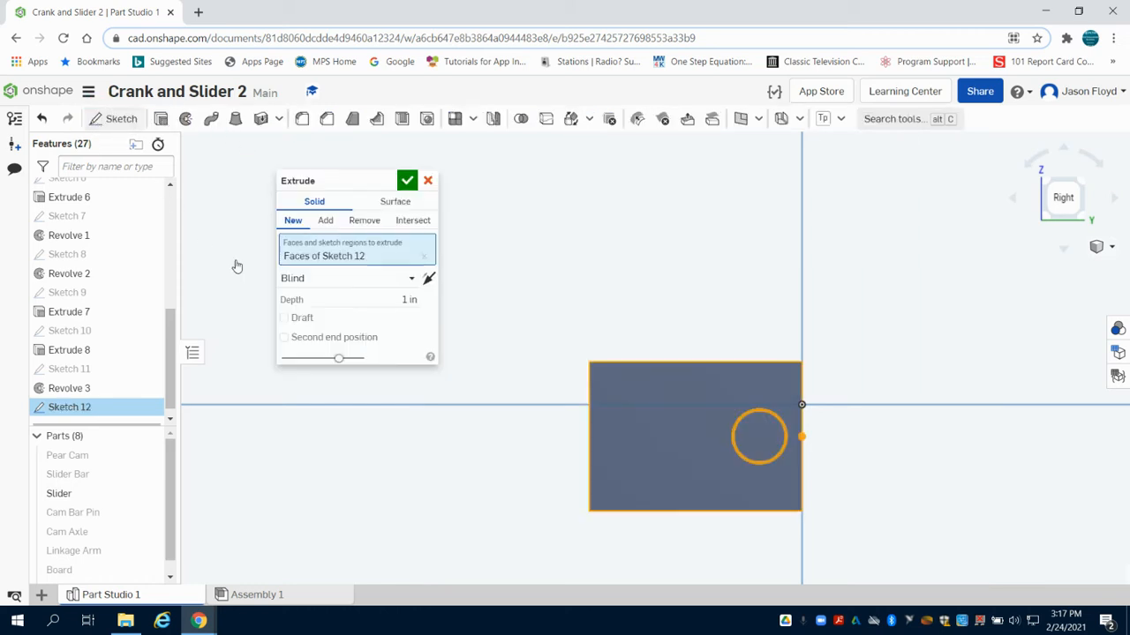
click(359, 221)
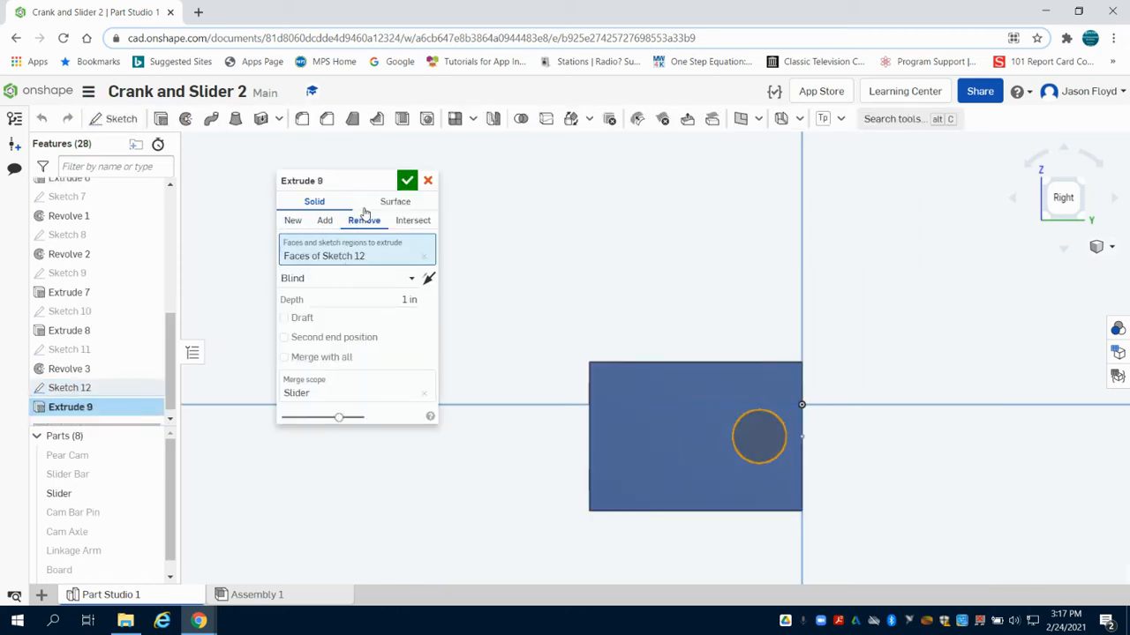
click(407, 182)
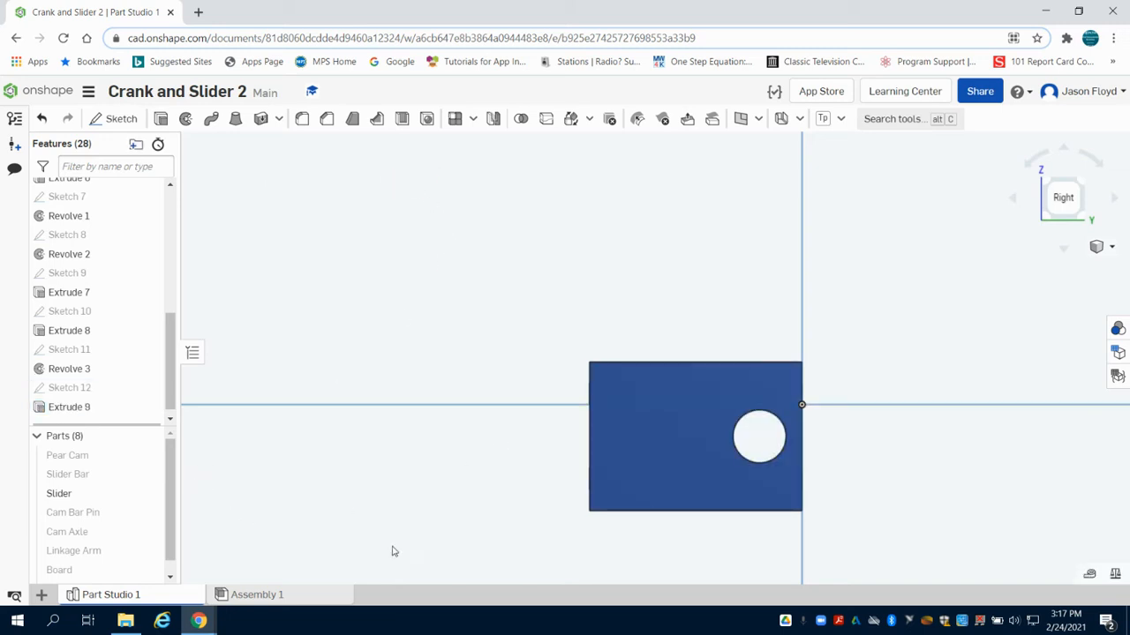
Return to Assembly 1 and move the Slider along its bar until it sits clear beyond the board's far end
click(314, 594)
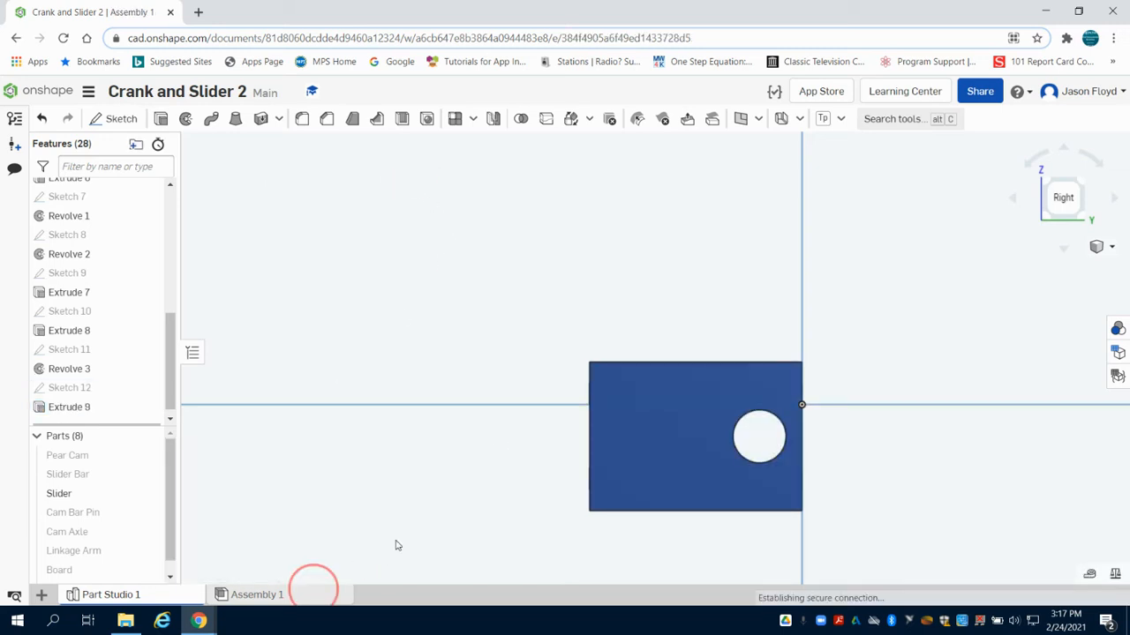
scroll(589, 358, up, 1)
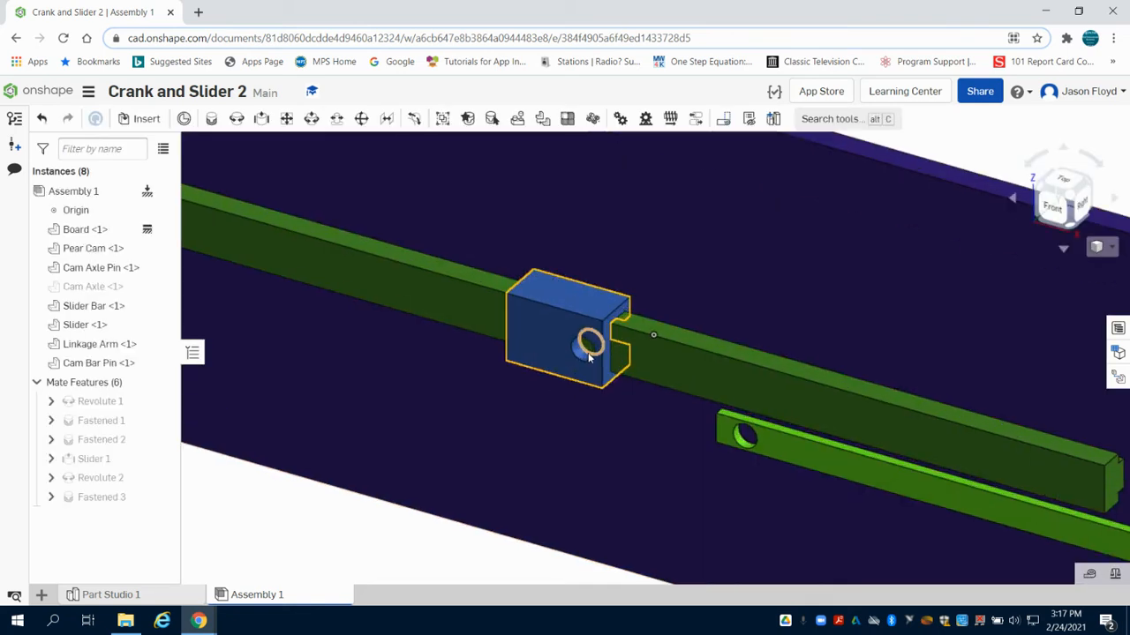
scroll(590, 358, down, 3)
scroll(589, 357, down, 2)
drag(581, 351, 231, 214)
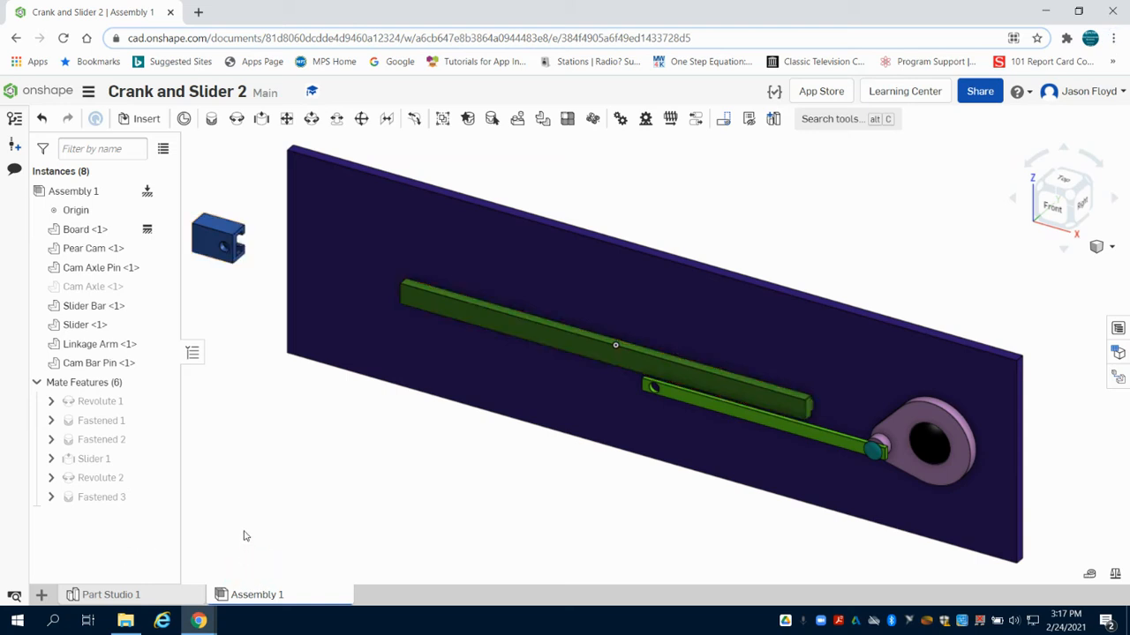
Insert another Cam Axle from Part Studio 1 into the assembly, placing it in the open space below the board
click(143, 118)
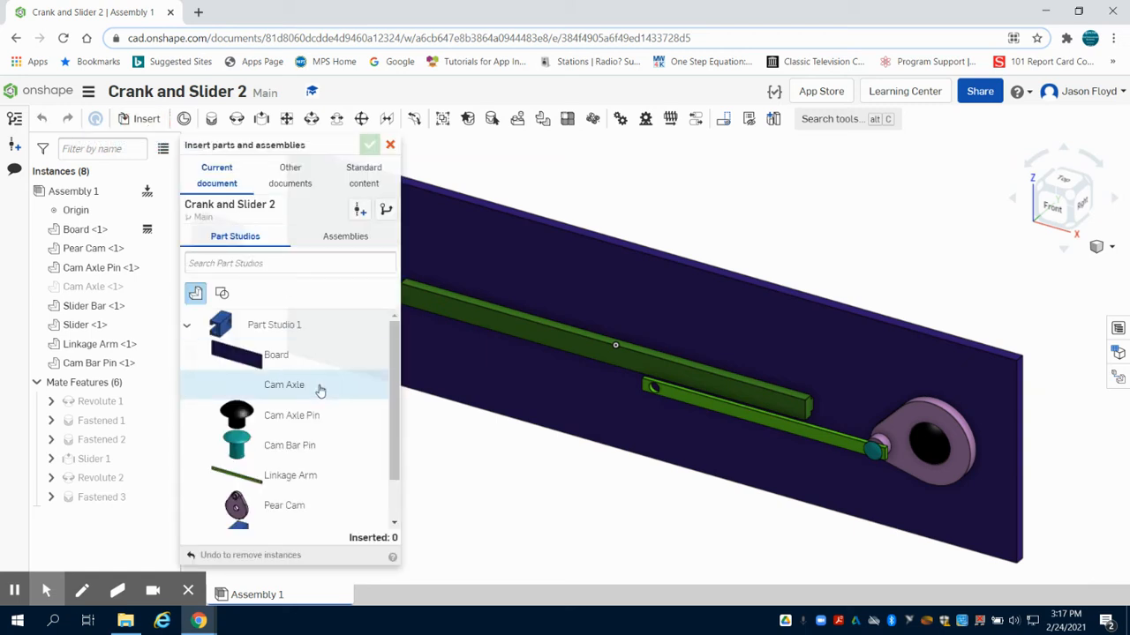
scroll(318, 388, down, 1)
scroll(319, 391, up, 1)
click(330, 387)
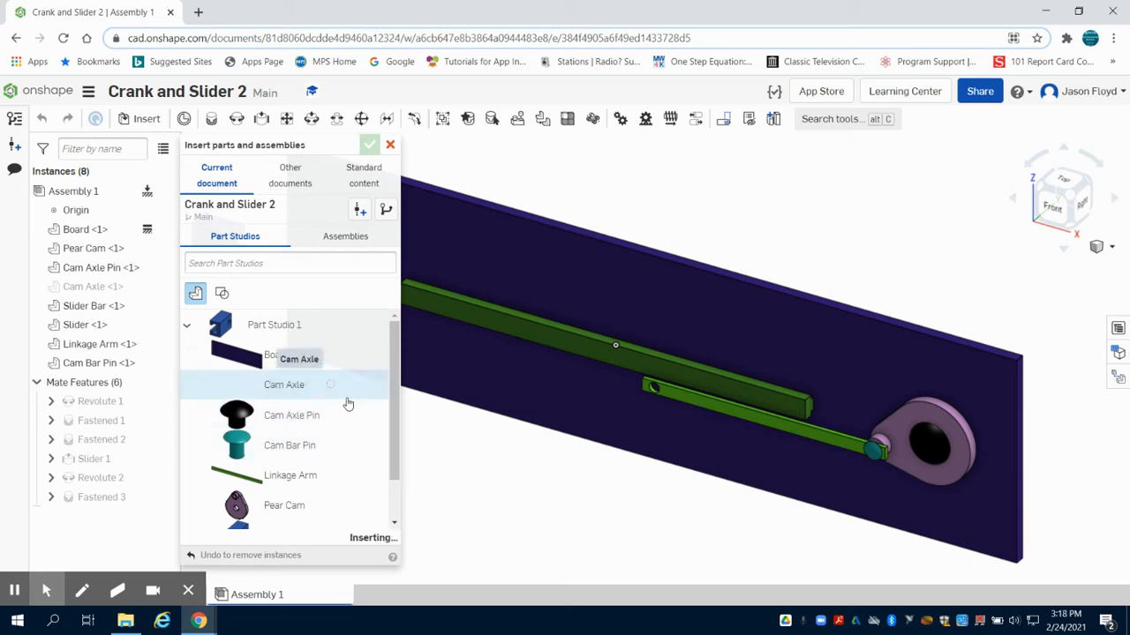
click(423, 353)
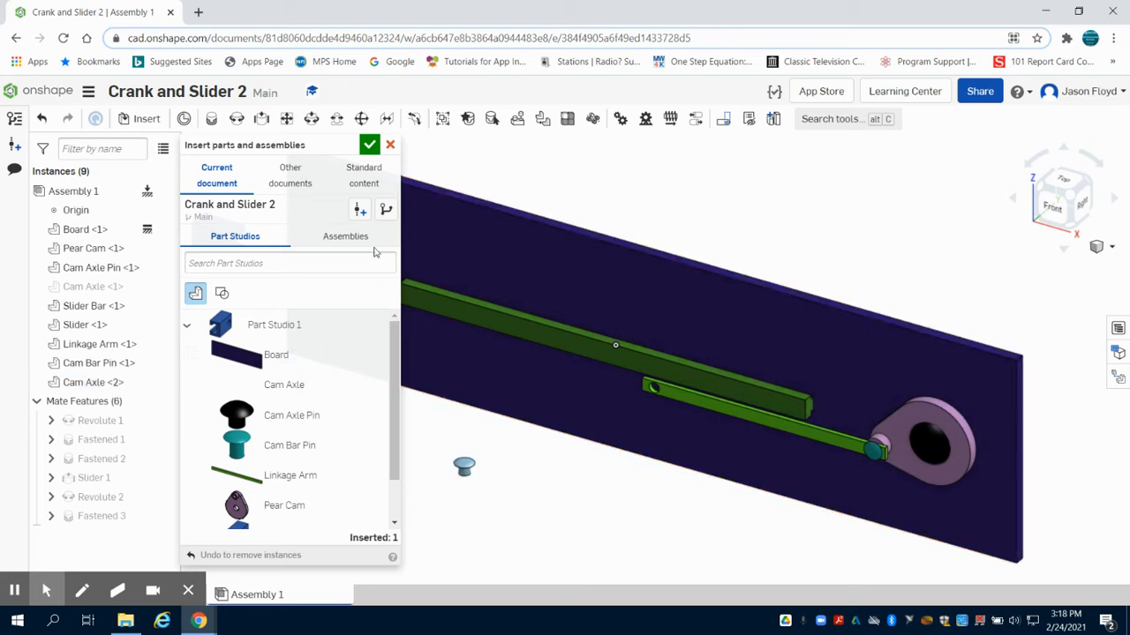
click(369, 147)
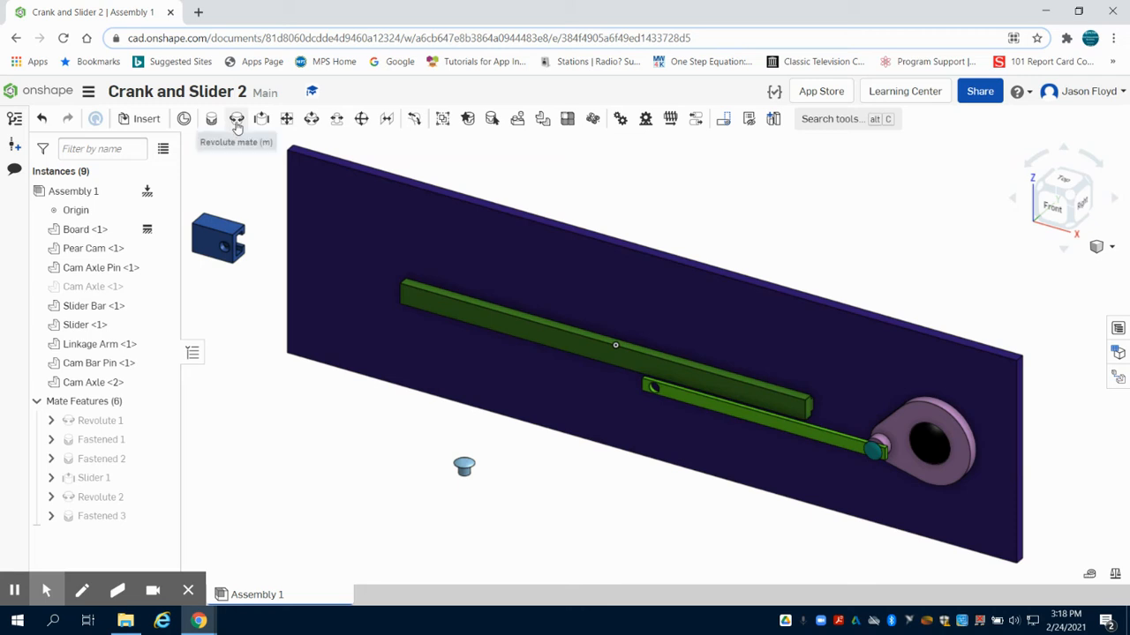
Add a revolute mate between the new Cam Axle, where its shaft meets the head, and the Linkage Arm's free-end hole, flipping the axle's direction
click(236, 118)
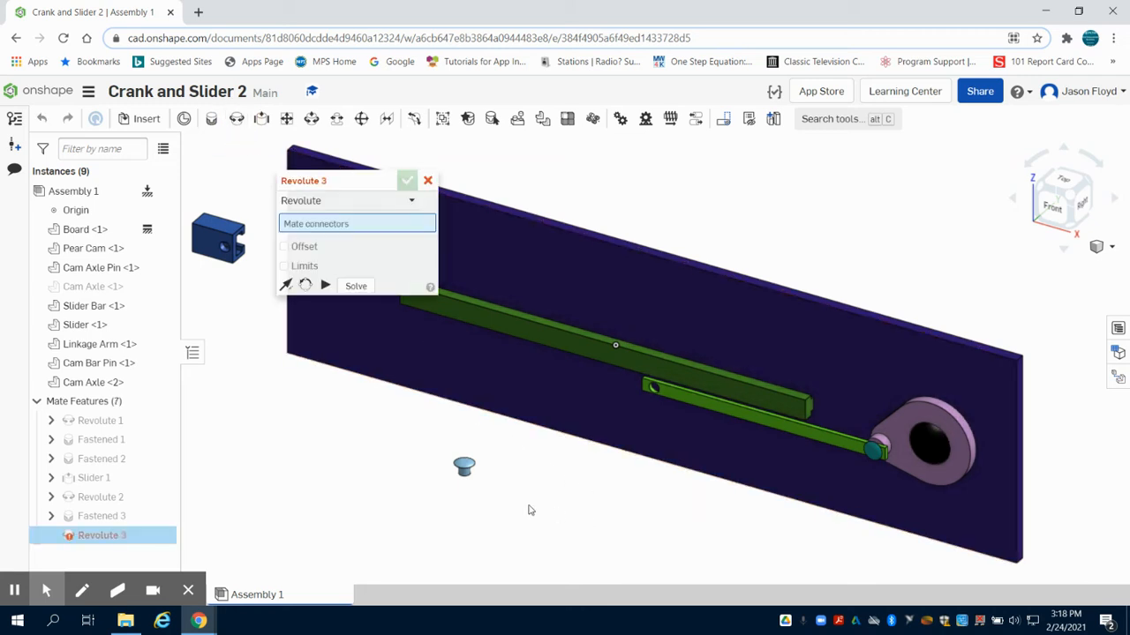
right_drag(530, 509, 520, 445)
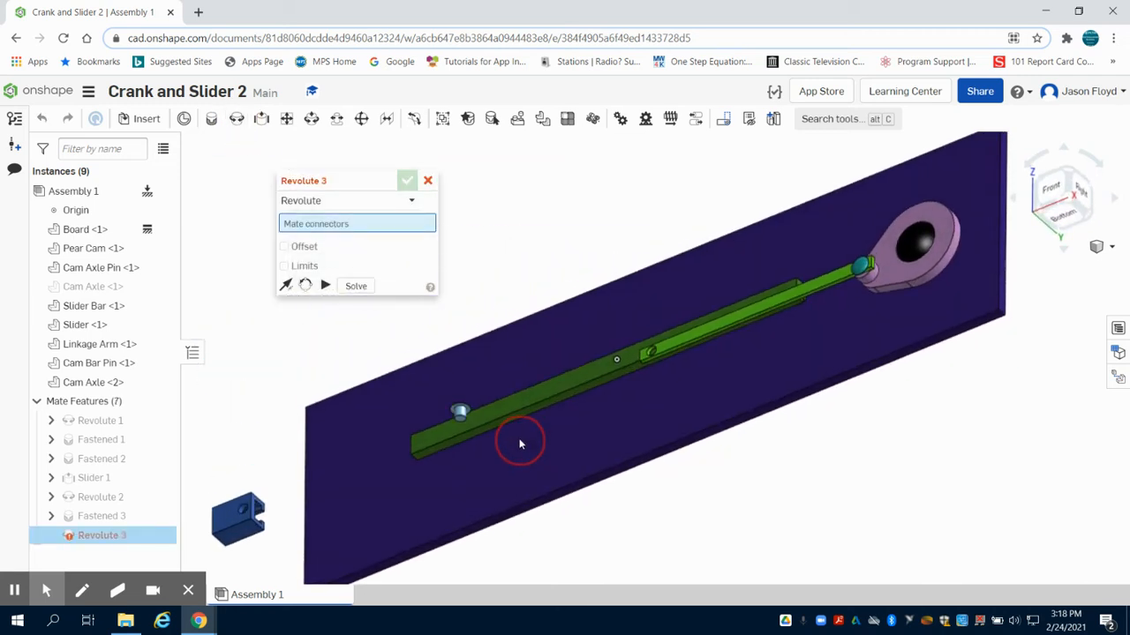
scroll(460, 417, up, 5)
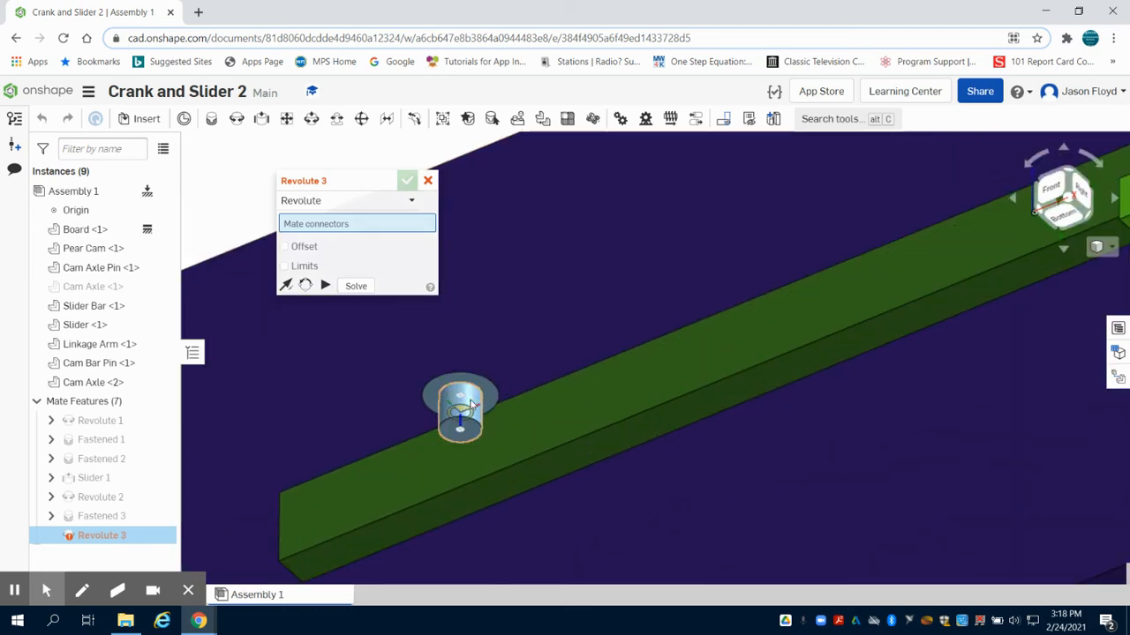
click(469, 397)
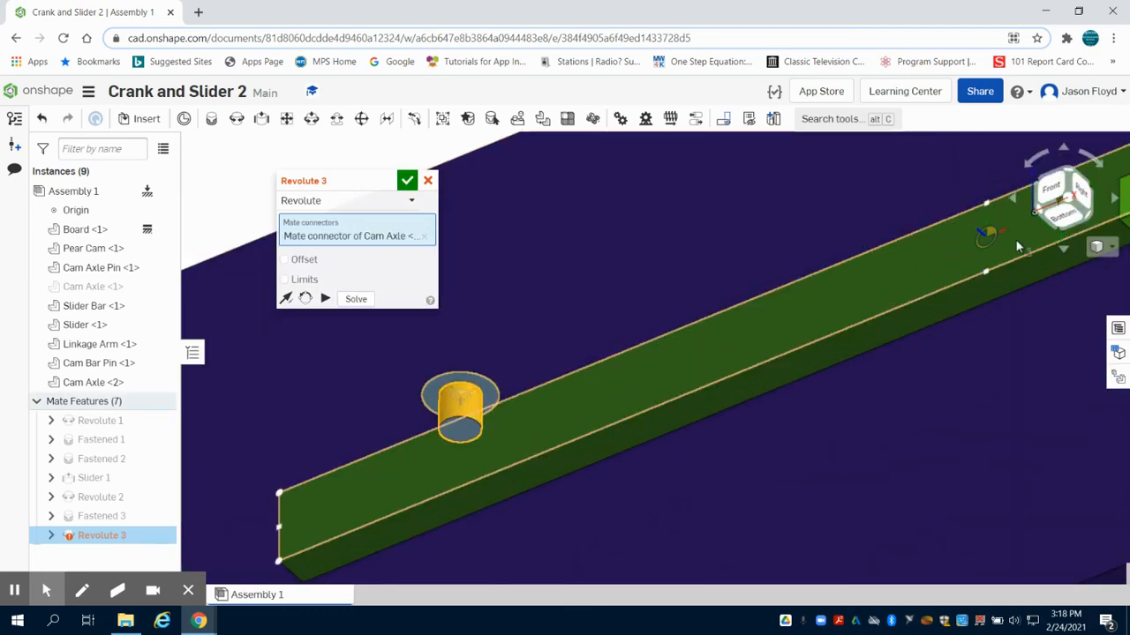
scroll(1023, 242, down, 4)
scroll(1050, 226, up, 4)
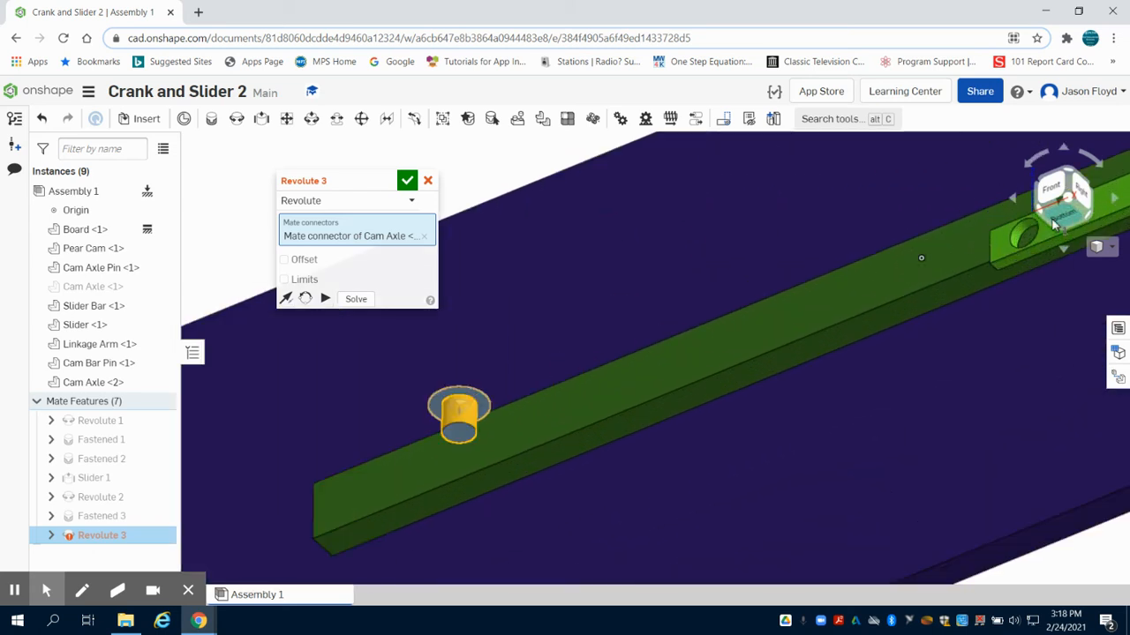
scroll(1053, 226, up, 3)
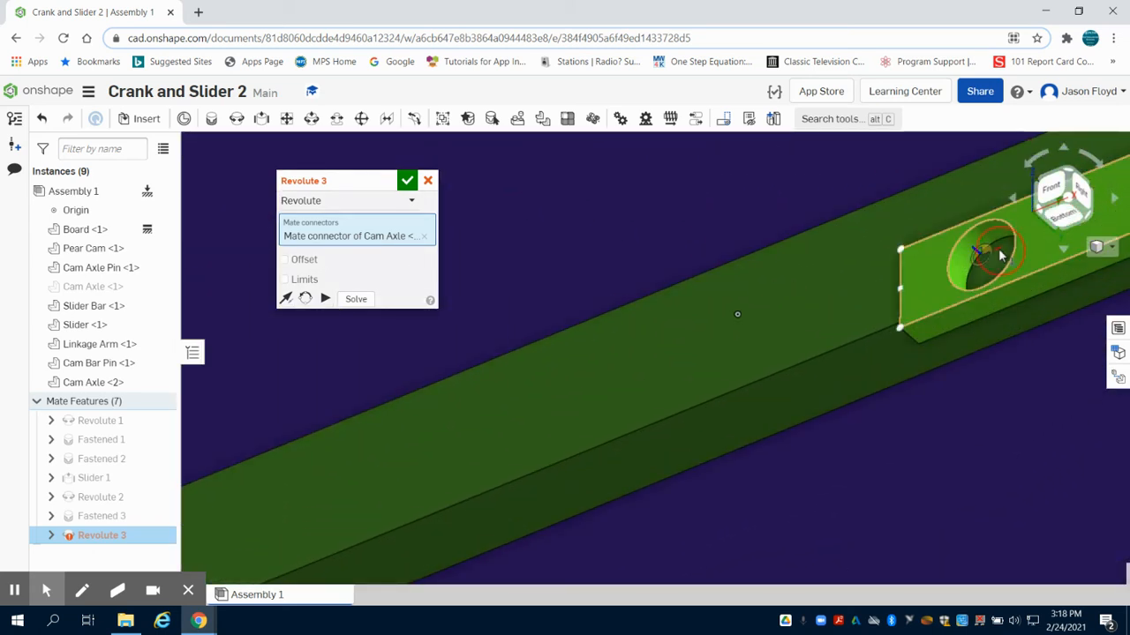
click(1001, 255)
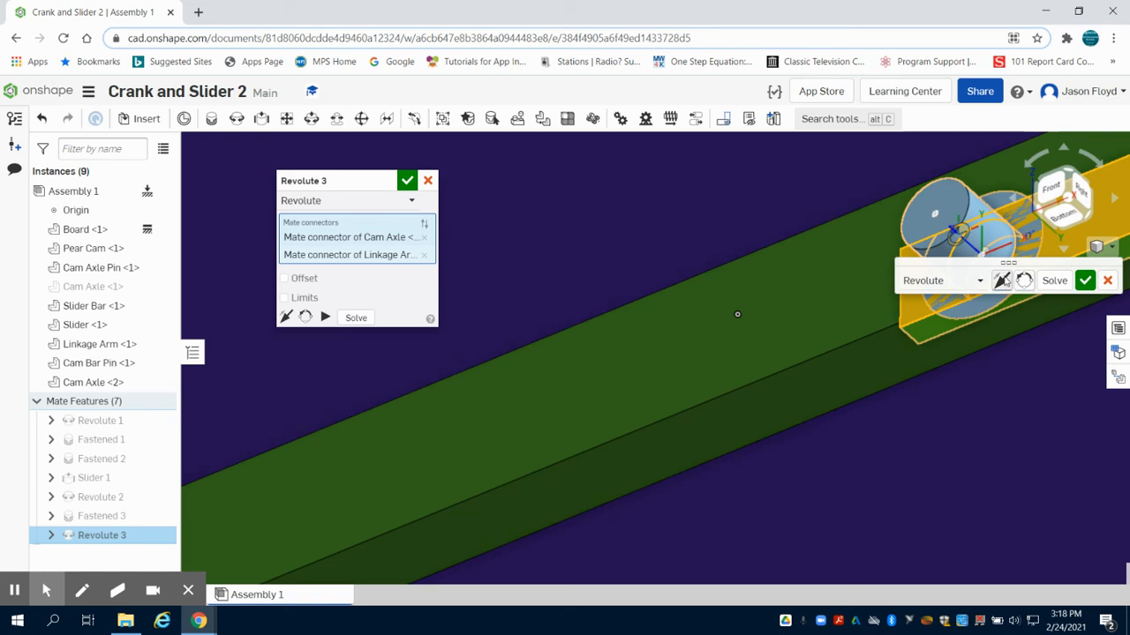
click(1002, 280)
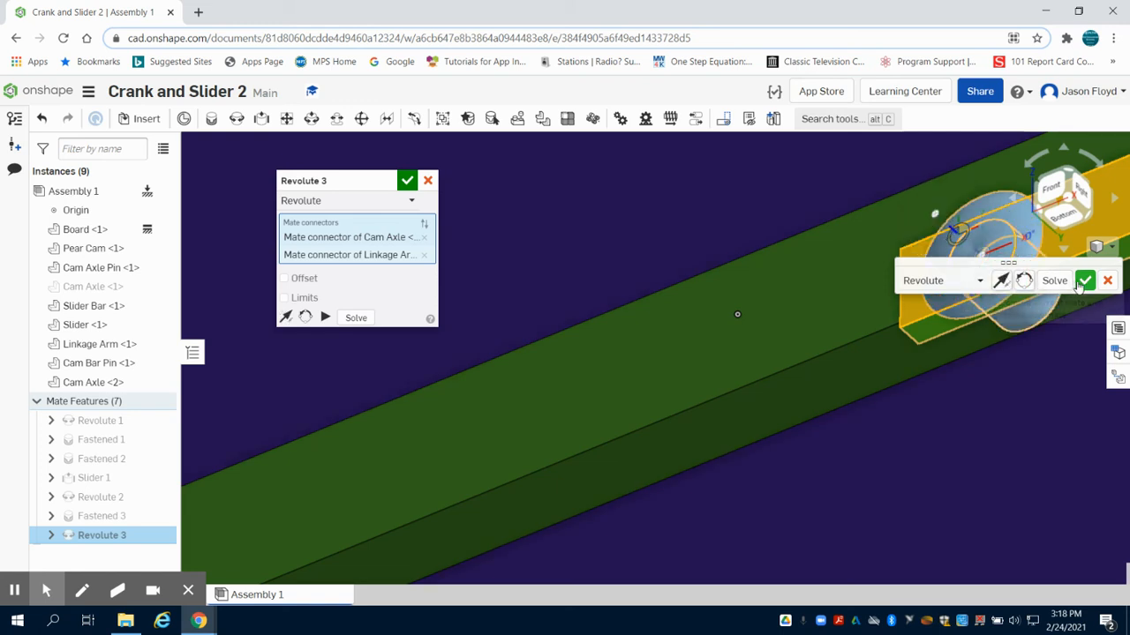
click(1085, 282)
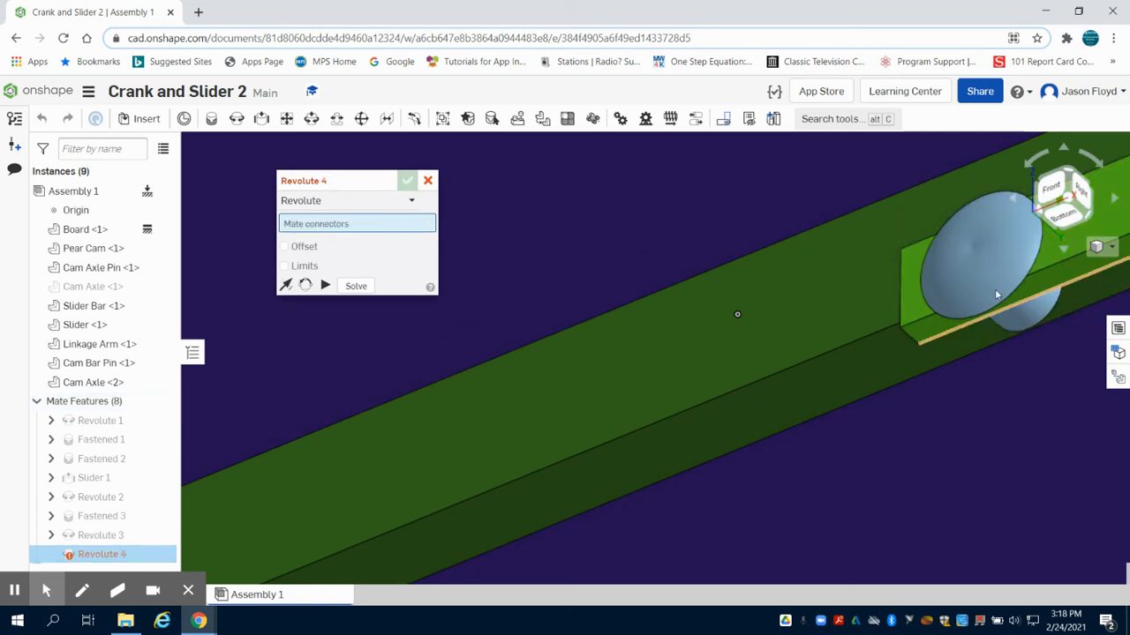
scroll(738, 288, down, 3)
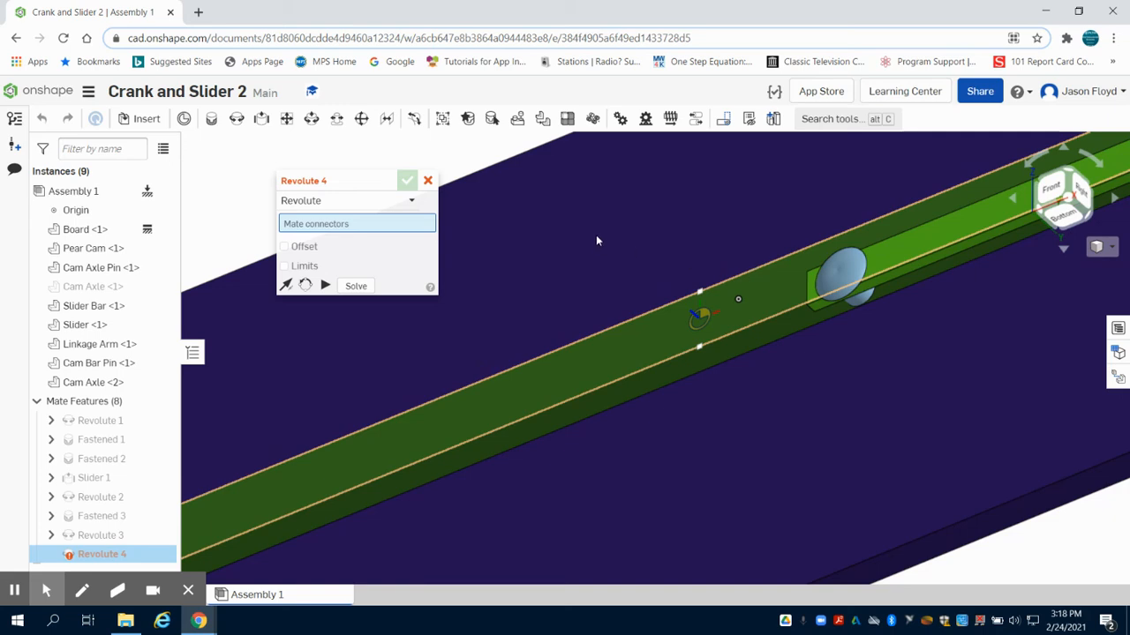
click(427, 182)
Swing the Linkage Arm's free end down with its axle until it sits clear below the board's lower edge
click(1071, 177)
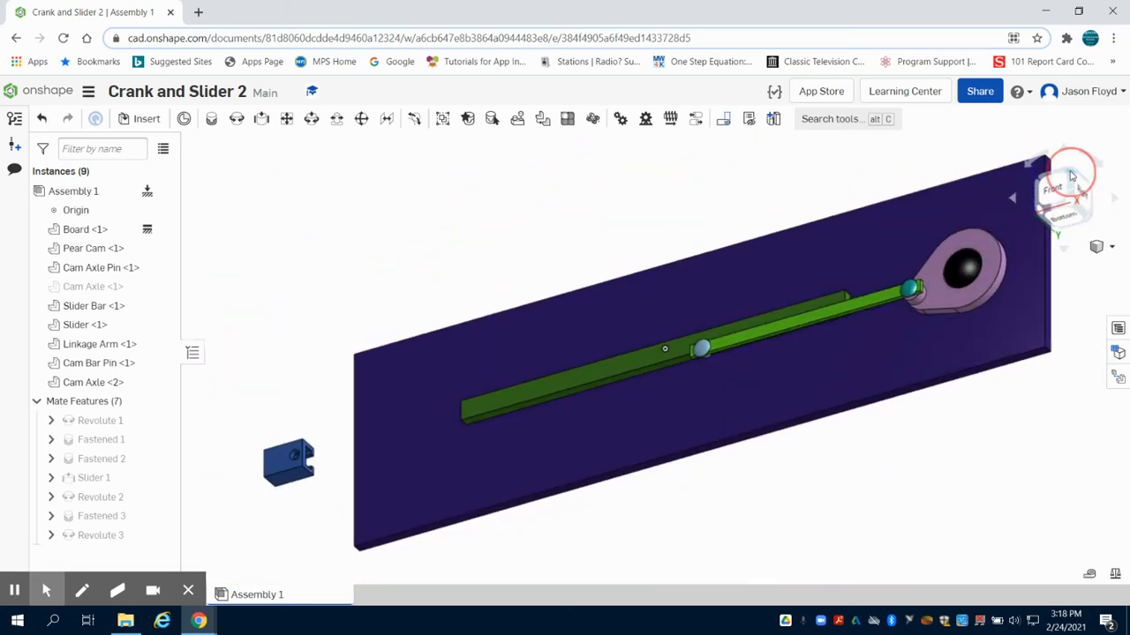
click(729, 412)
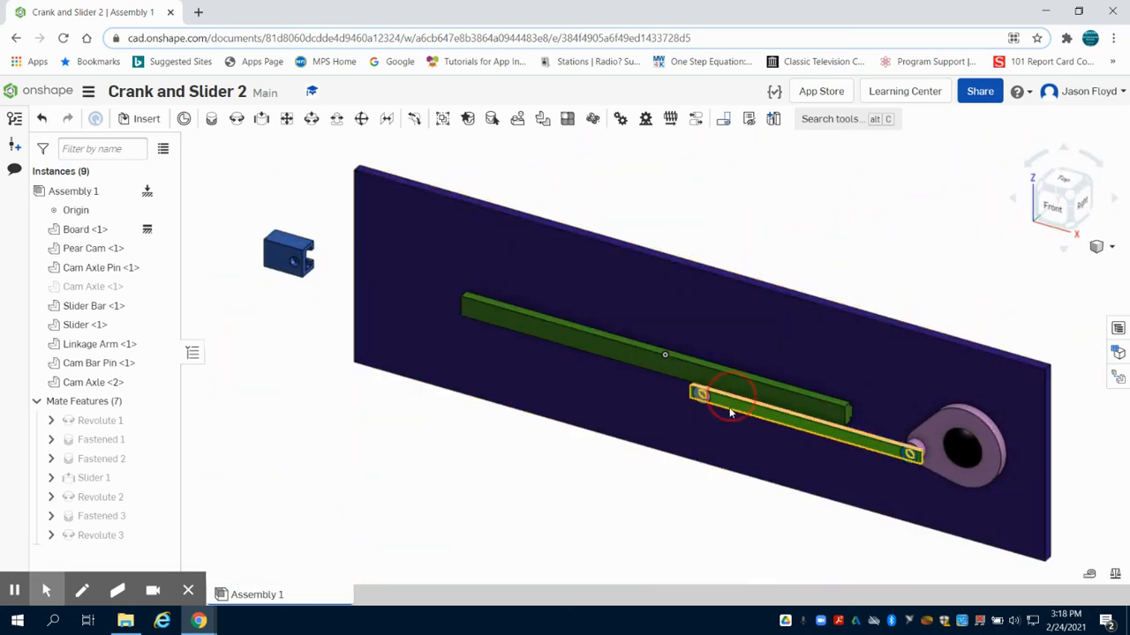
drag(728, 412, 722, 511)
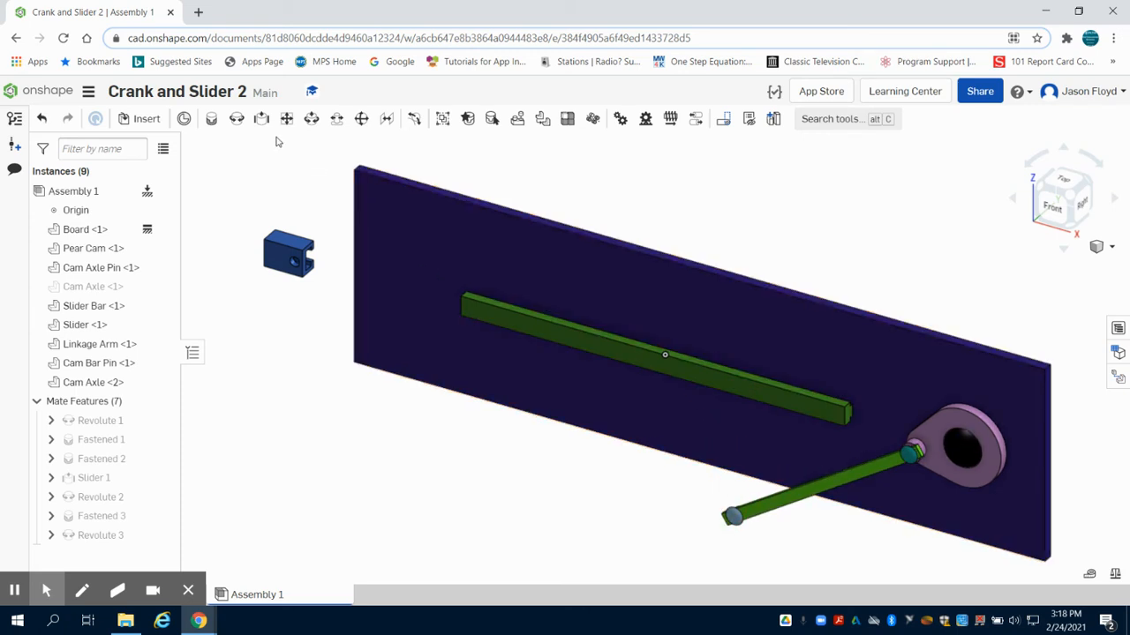
Add a fastened mate joining the shaft end of the Linkage Arm's free-end Cam Axle to the hole on the Slider's inner face
click(217, 125)
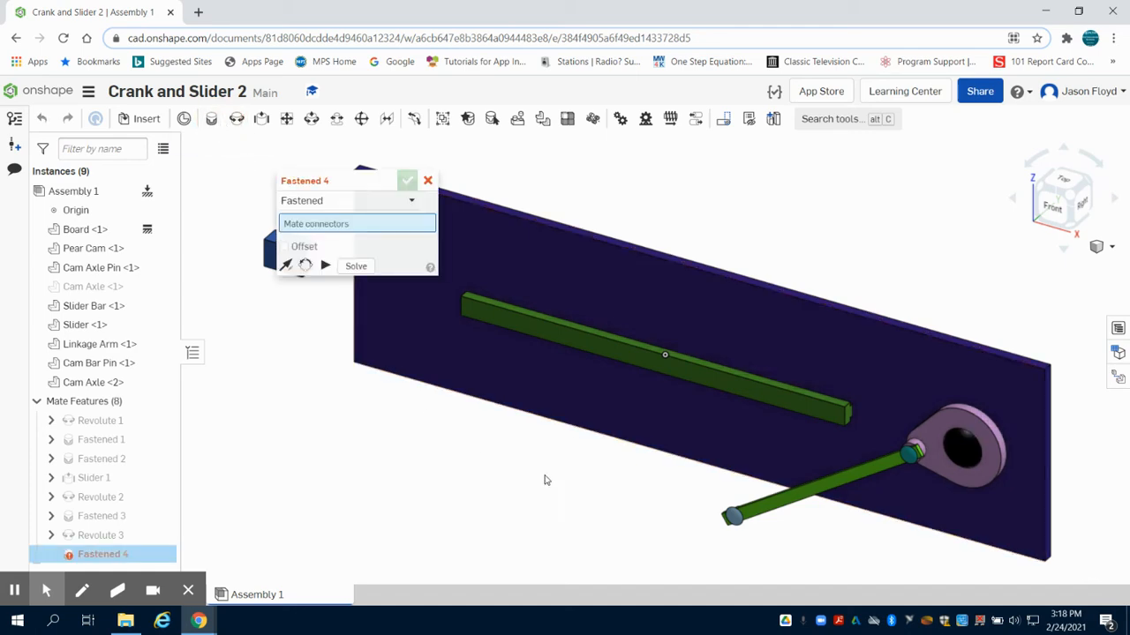
right_drag(609, 497, 602, 317)
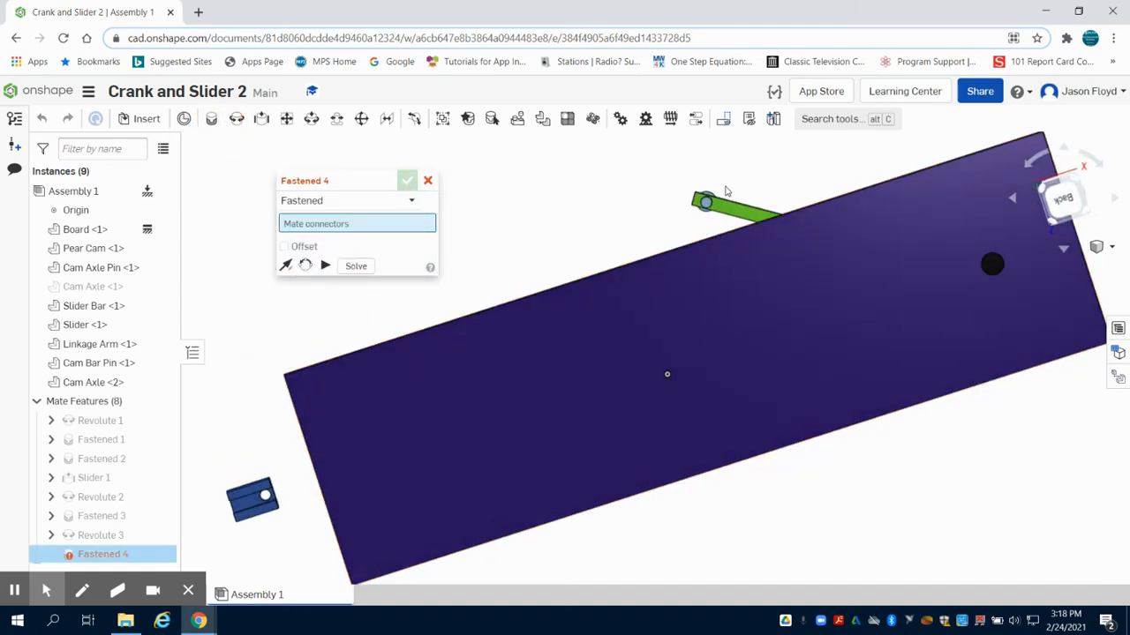
scroll(722, 195, up, 5)
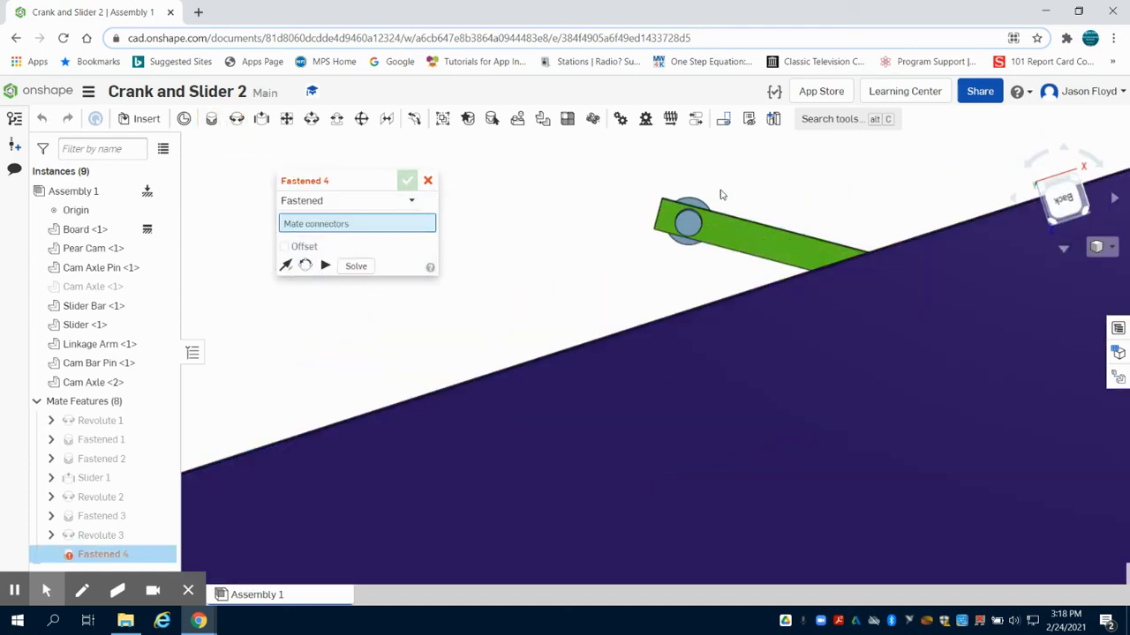
click(687, 224)
scroll(603, 317, down, 4)
scroll(352, 456, down, 3)
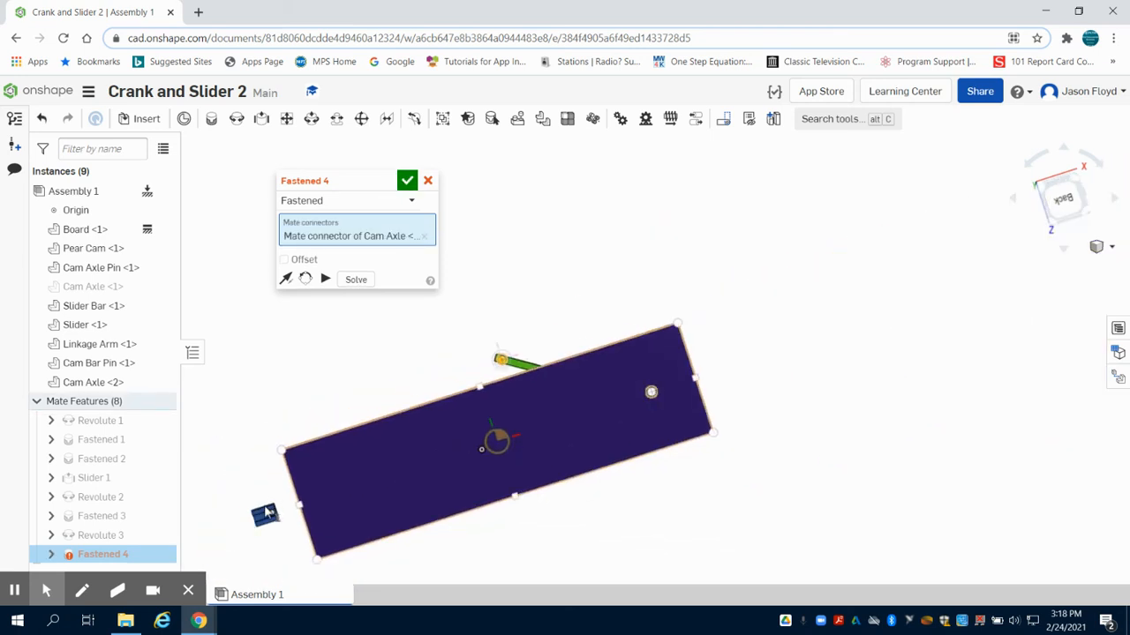
scroll(253, 524, up, 7)
scroll(253, 526, up, 3)
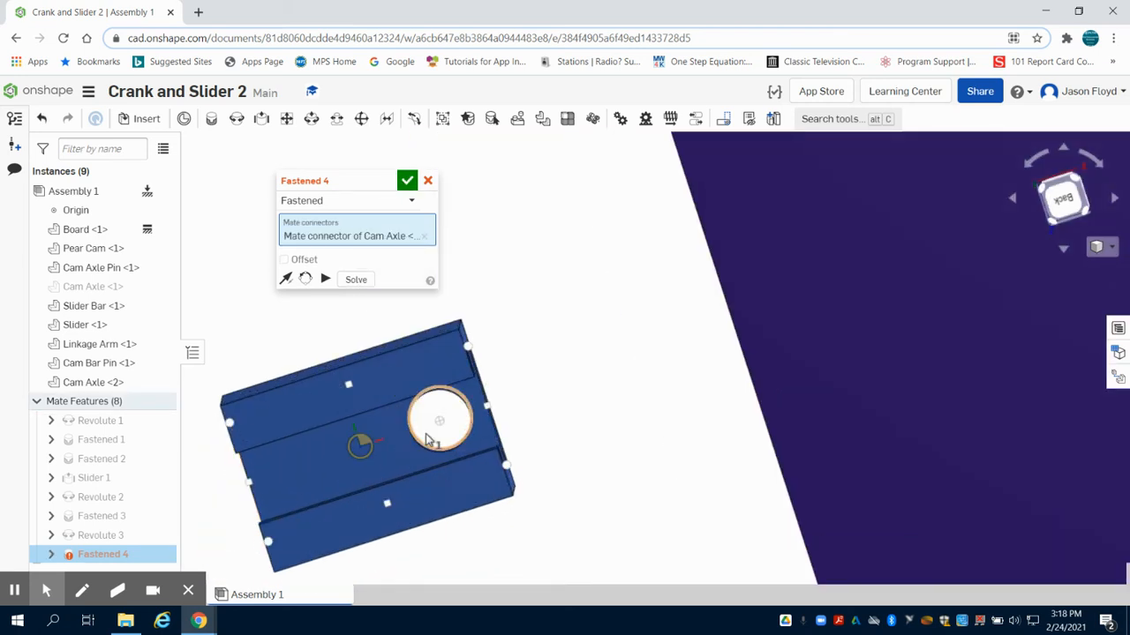
scroll(421, 447, down, 2)
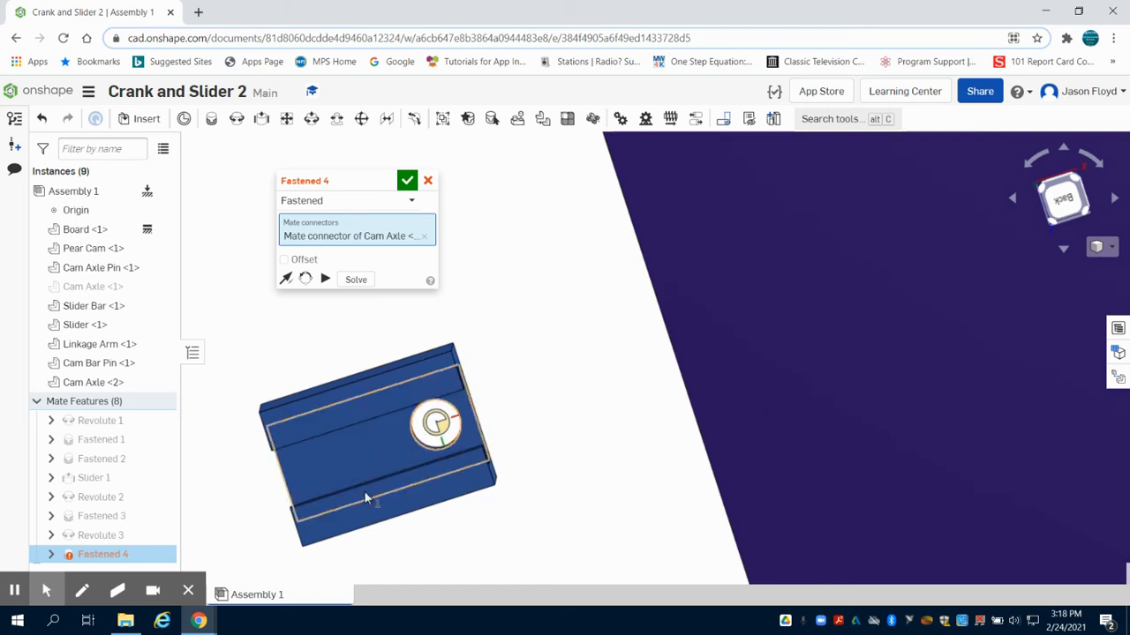
click(434, 424)
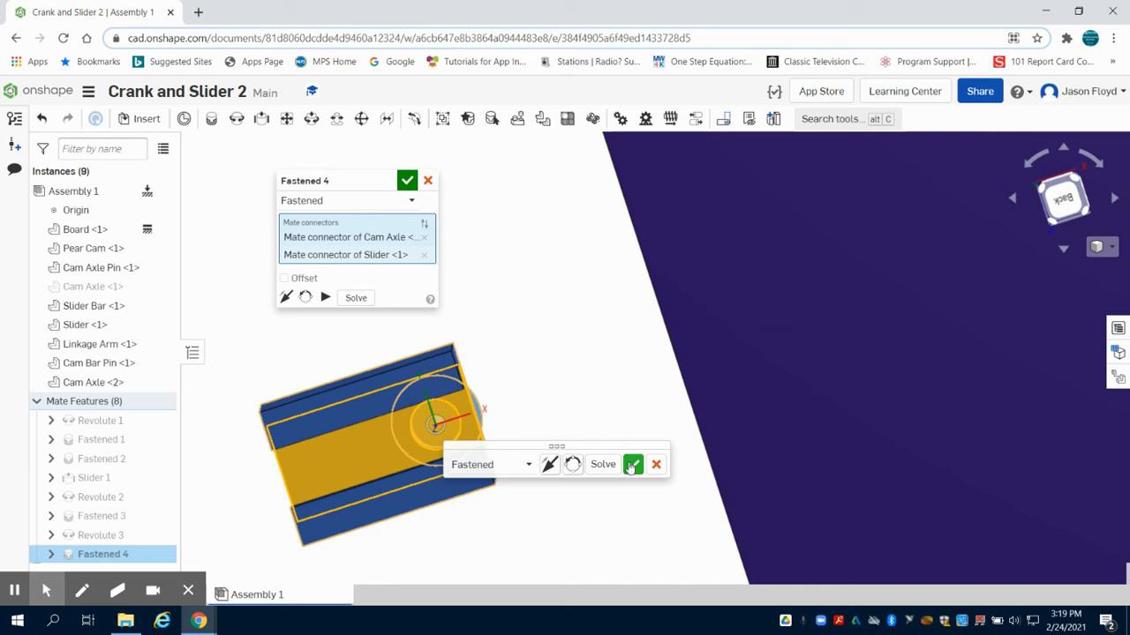
click(633, 465)
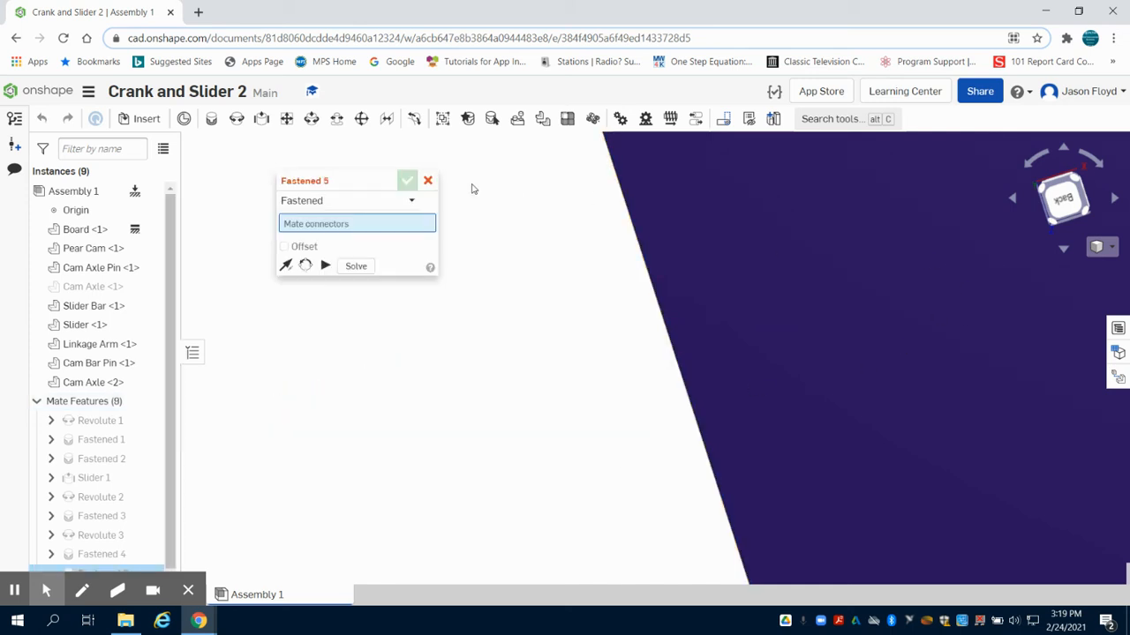
click(428, 181)
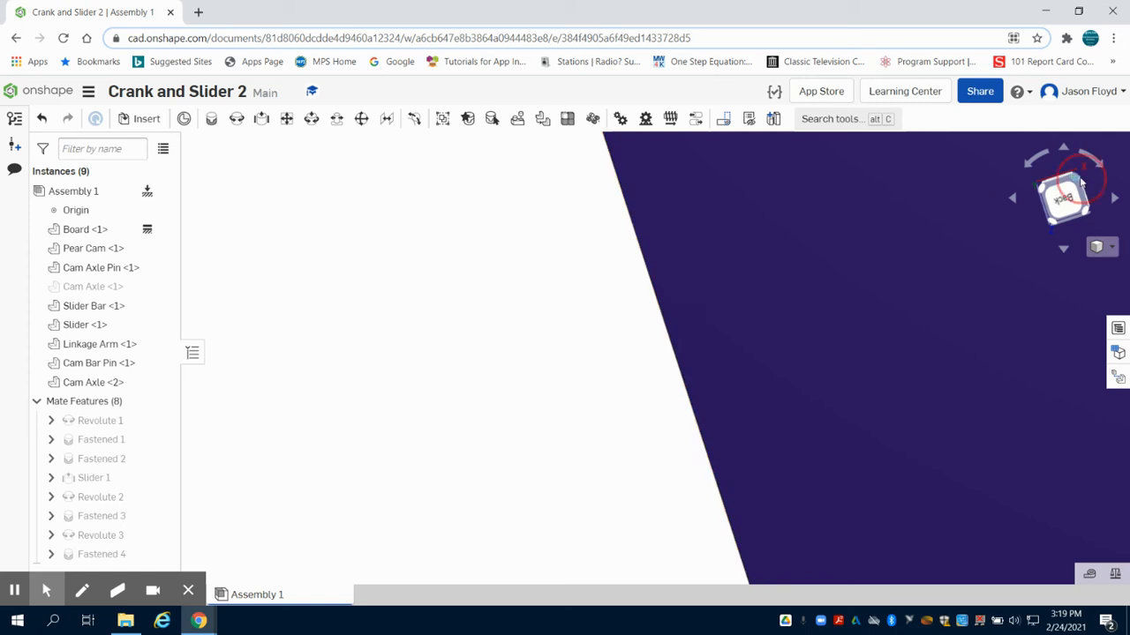
Animate the Pear Cam's Revolute 1 mate with Loop playback and 150 steps, and play the motion
click(1082, 182)
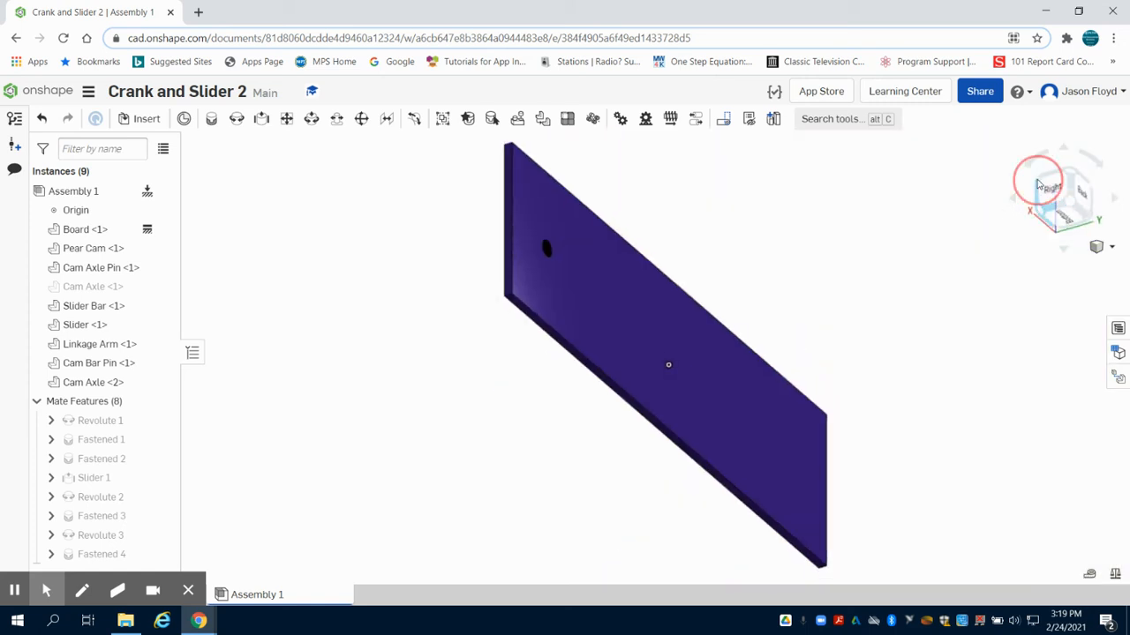
click(1038, 185)
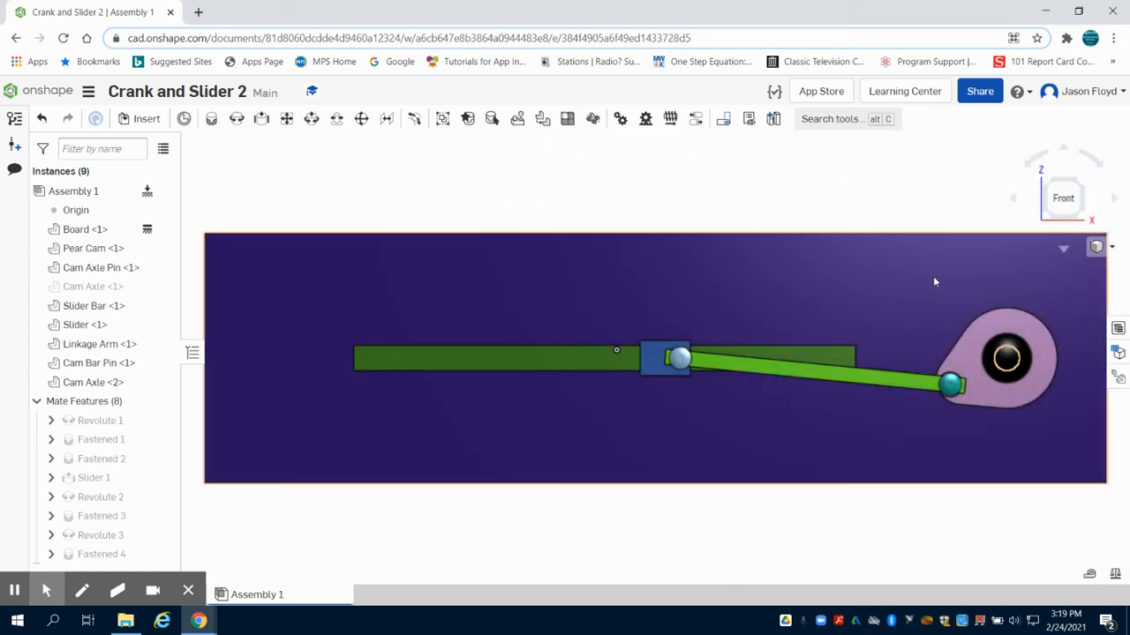
right_drag(867, 195, 839, 223)
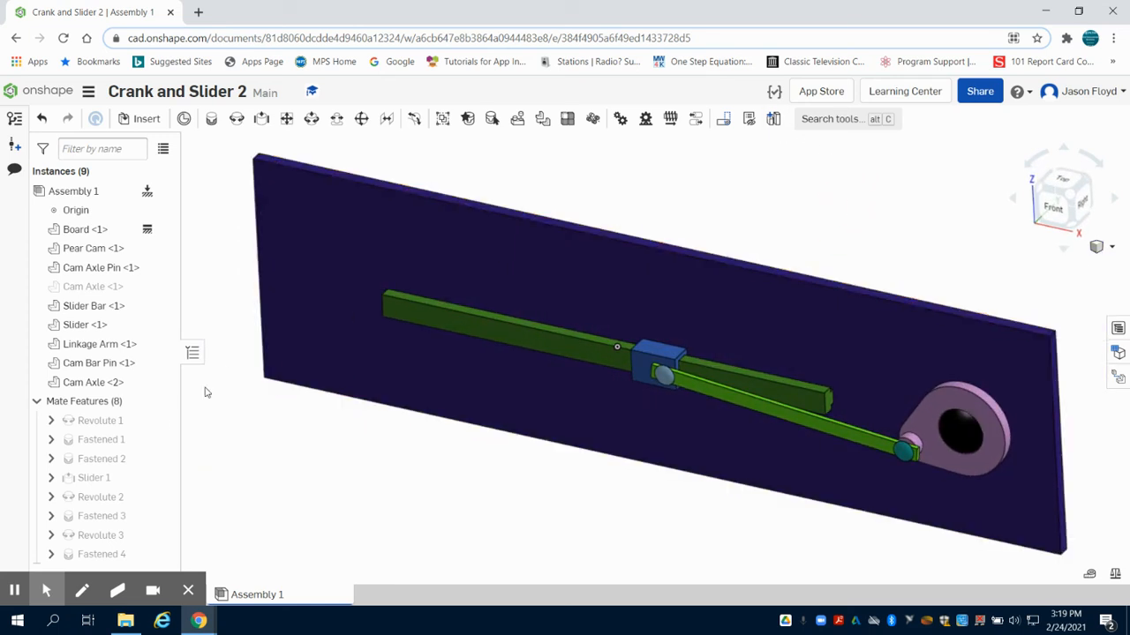
right_click(121, 430)
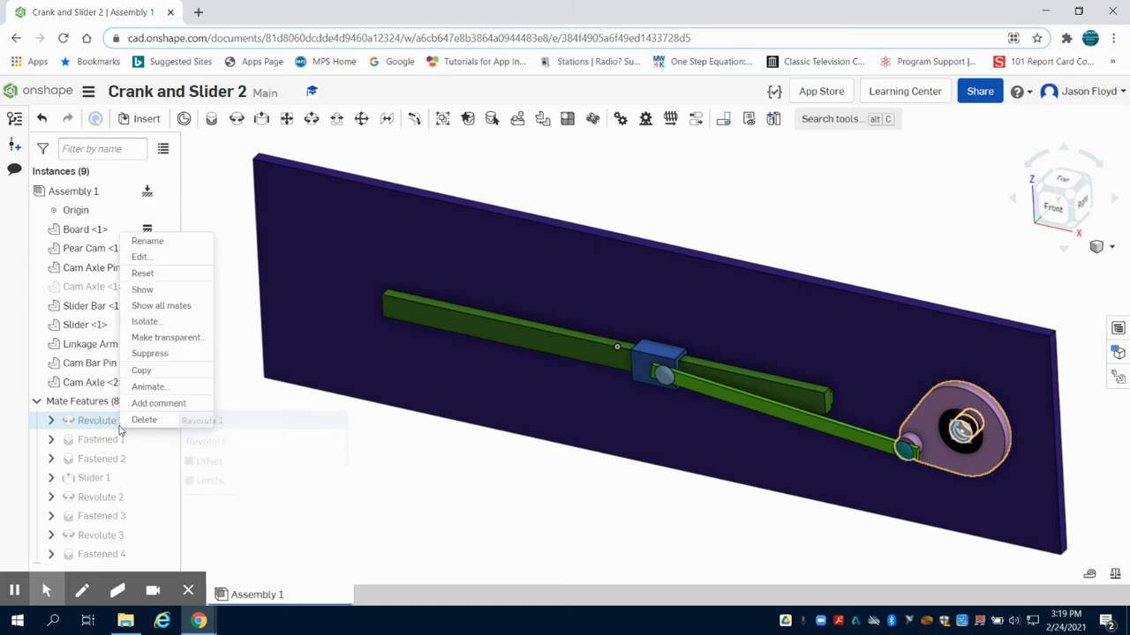
click(165, 389)
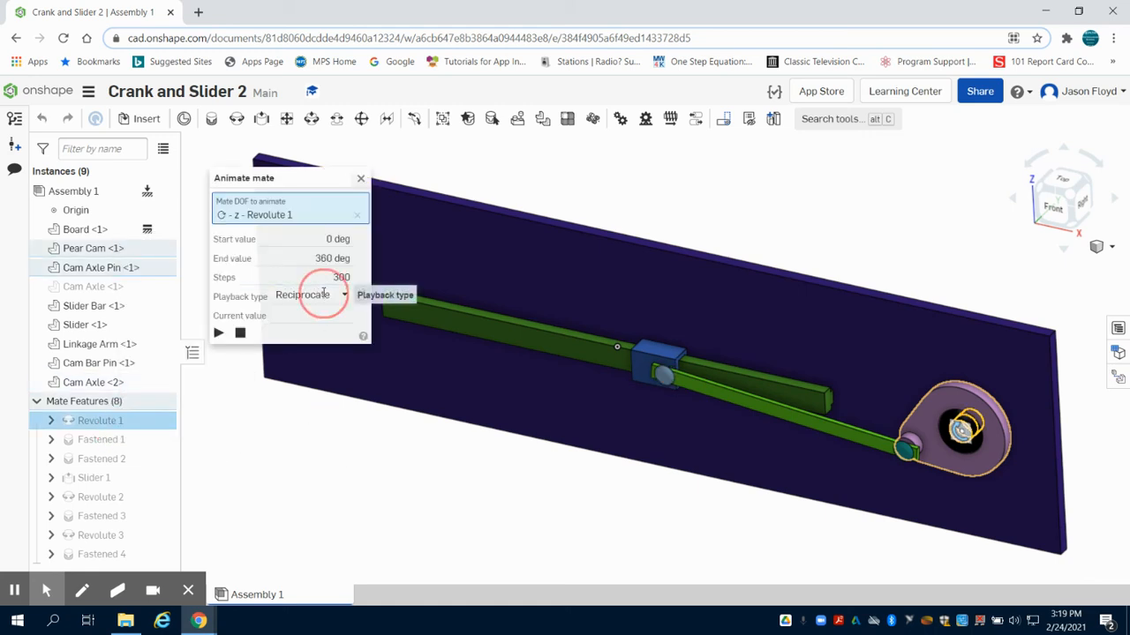
click(323, 295)
click(326, 353)
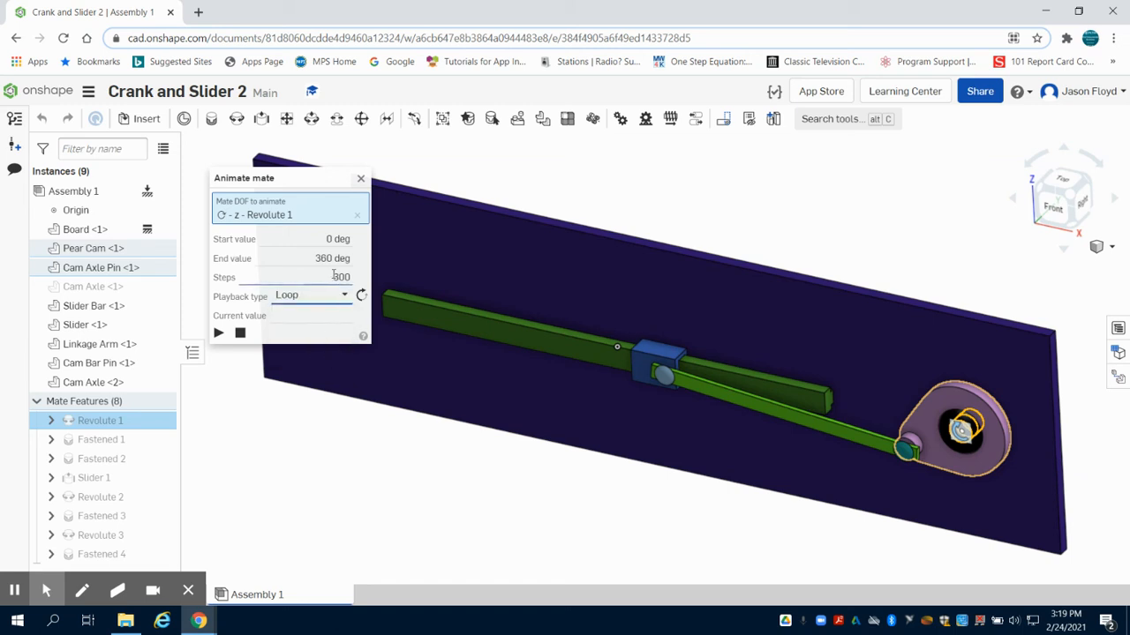
click(336, 277)
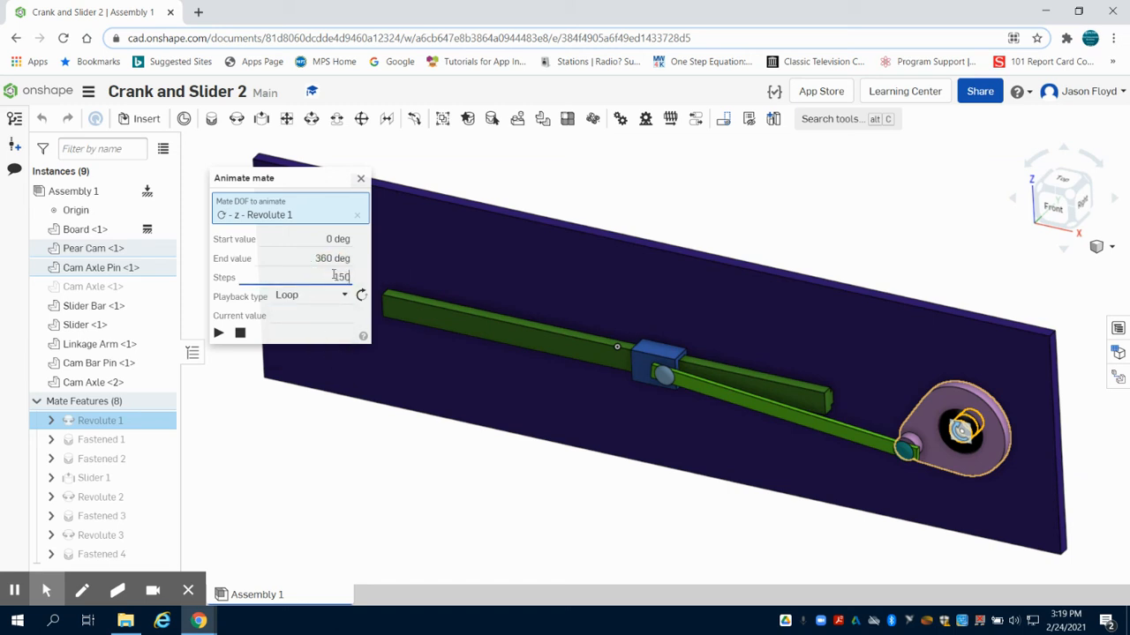
click(280, 457)
click(219, 332)
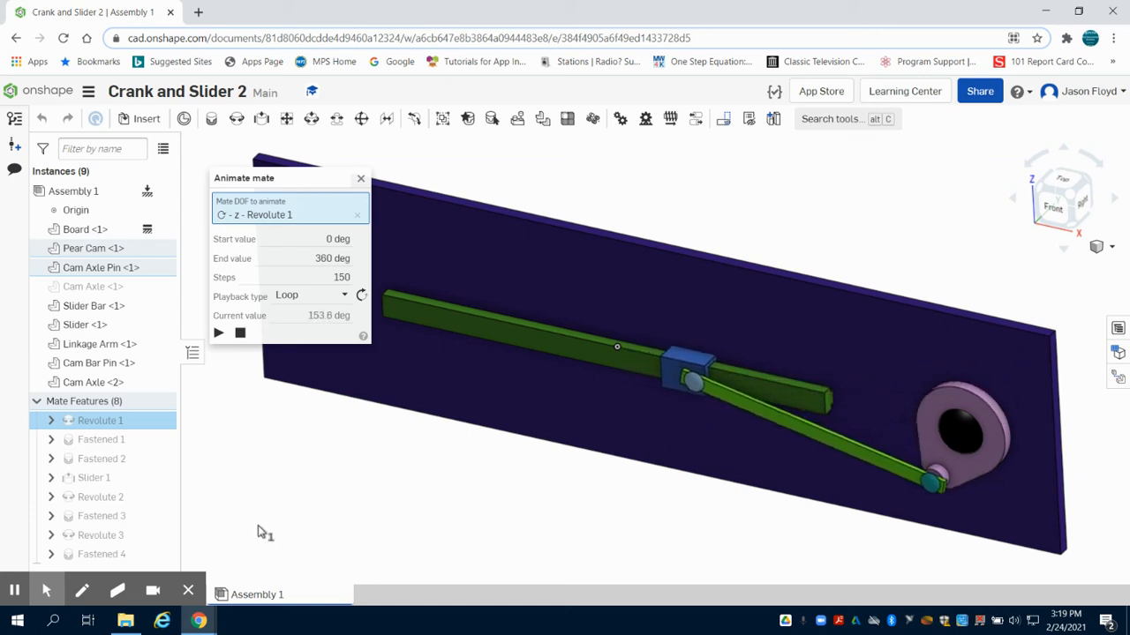
mouse_move(42, 585)
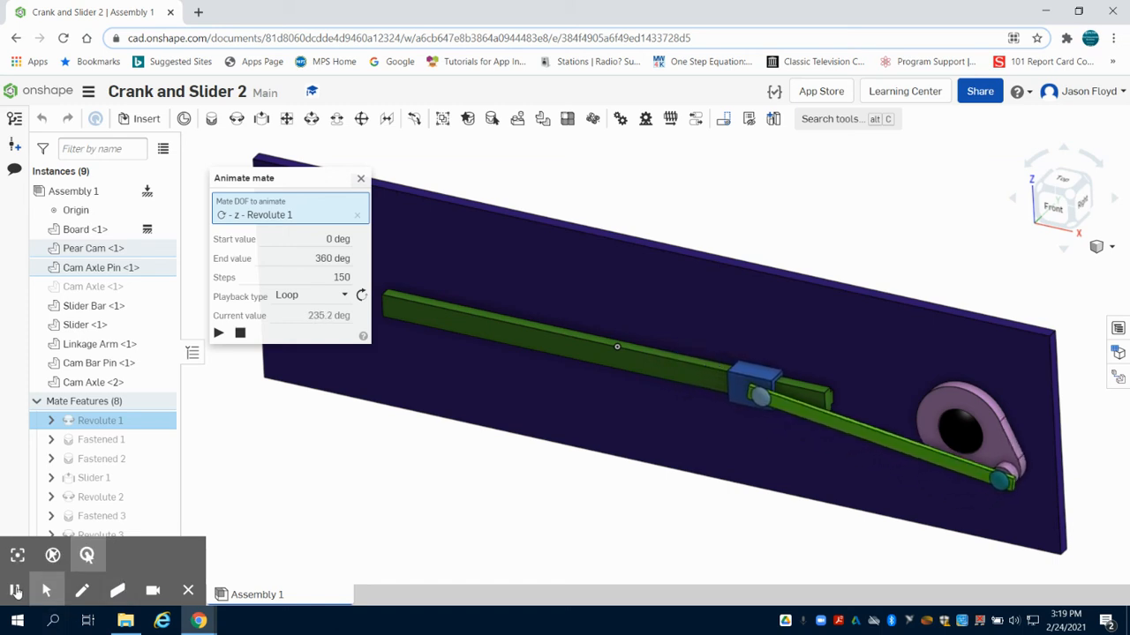